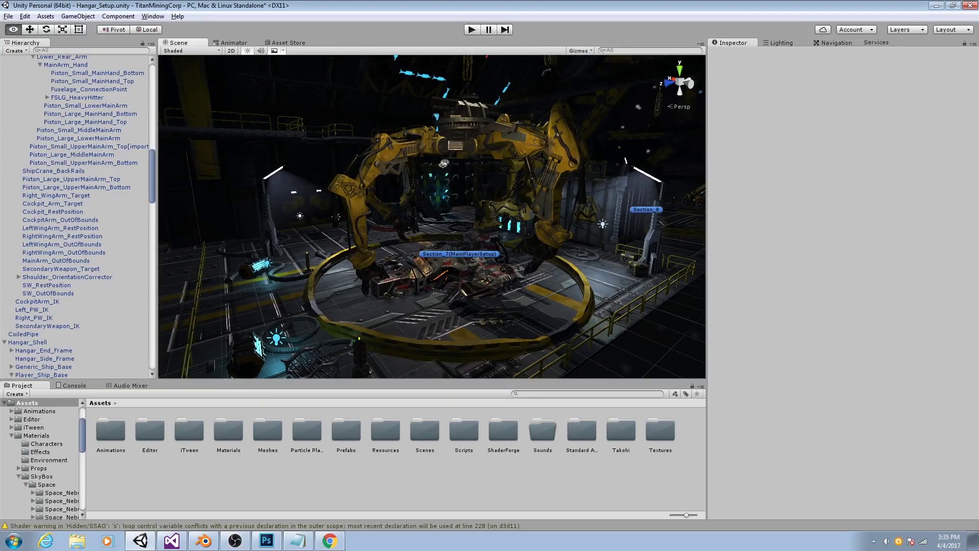
Collapse the ShipCrane group in the Hierarchy and view the whole crane platform in the scene.
middle_drag(445, 167, 441, 195)
alt+drag(441, 195, 429, 195)
scroll(30, 112, up, 6)
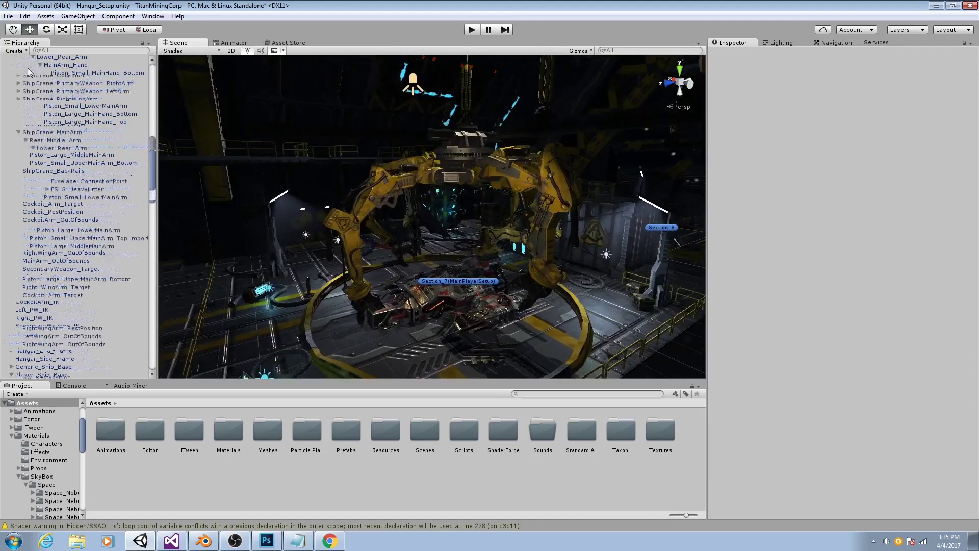
click(3, 128)
middle_drag(482, 219, 487, 179)
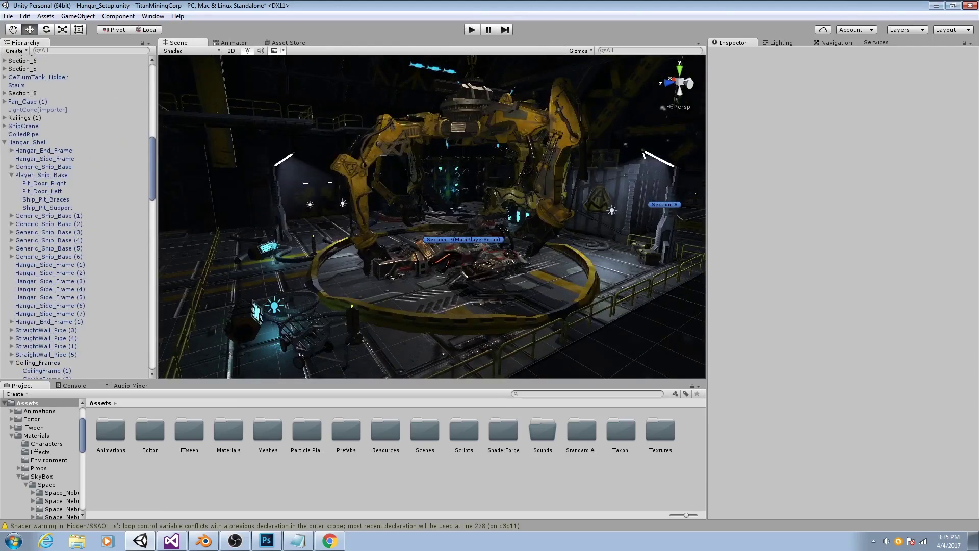
Bring the Game view over the editor to inspect the rendered hangar, and put it away again.
drag(978, 4, 527, 10)
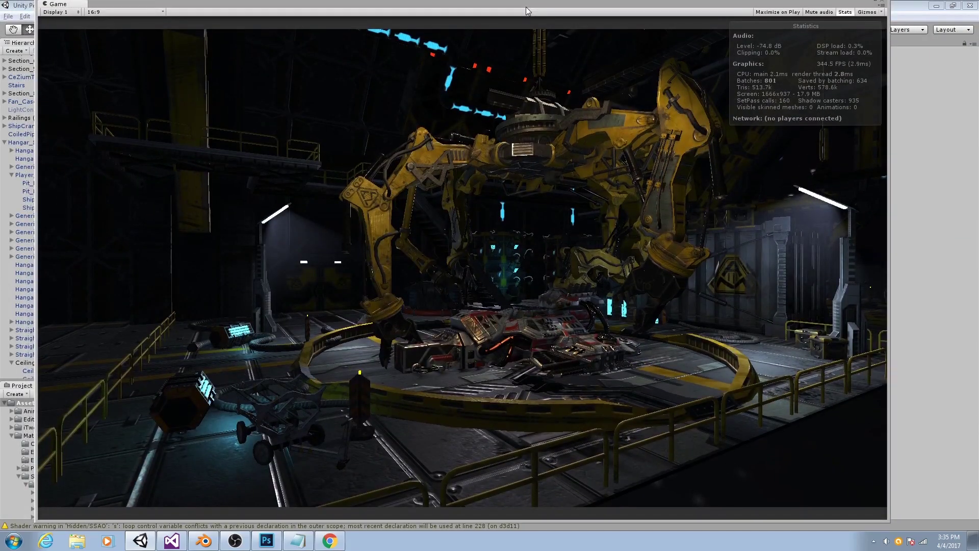
drag(528, 10, 527, 16)
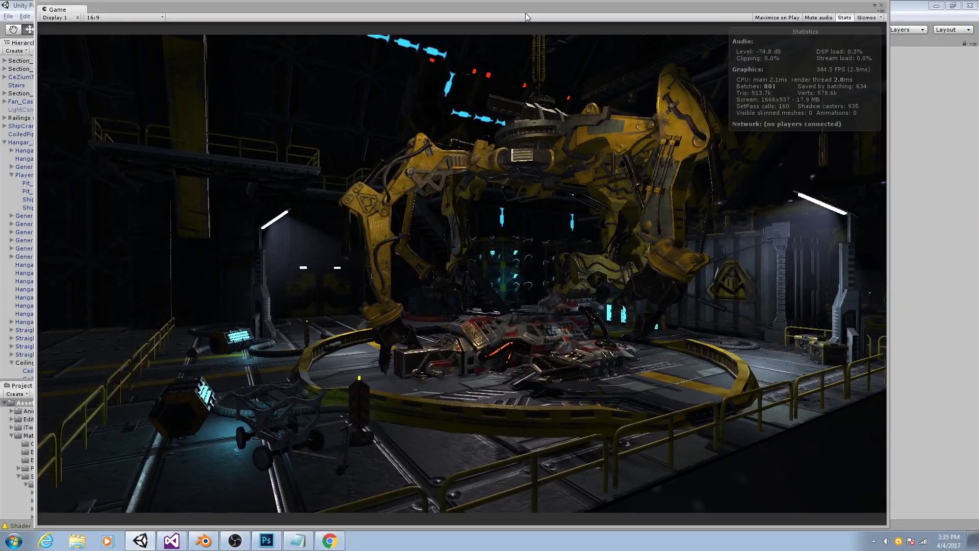
drag(527, 17, 593, 14)
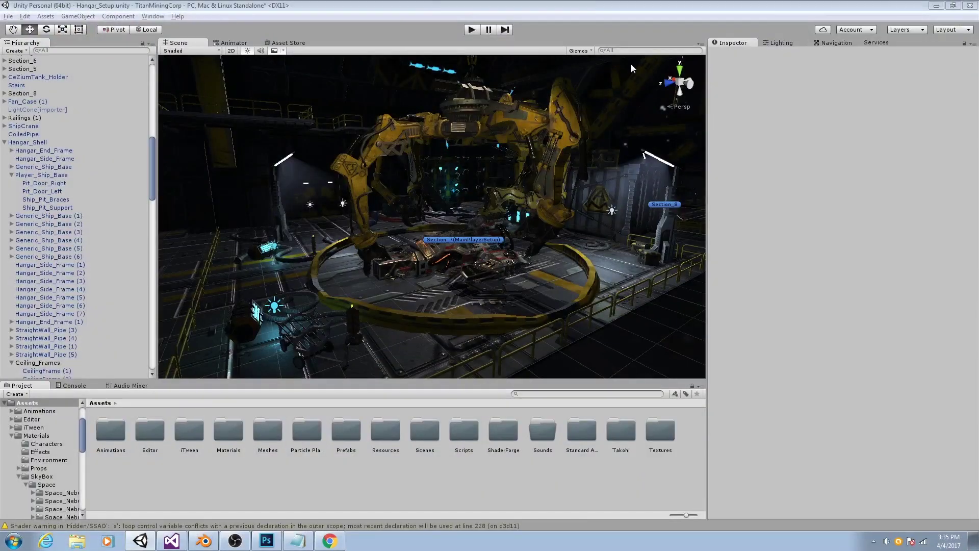
Select the spotlight near the hangar ceiling above the crane to inspect its light settings and beam.
alt+drag(474, 168, 377, 255)
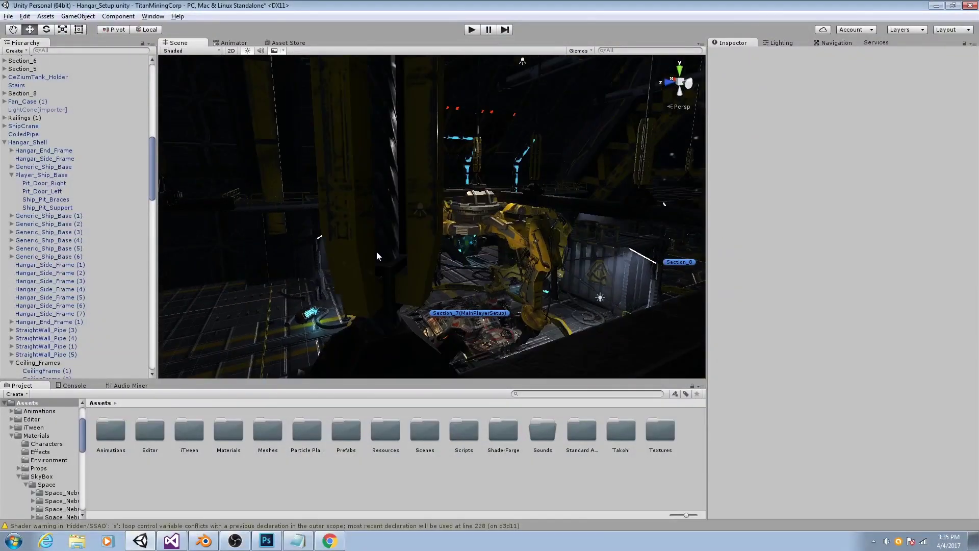
middle_drag(540, 68, 519, 102)
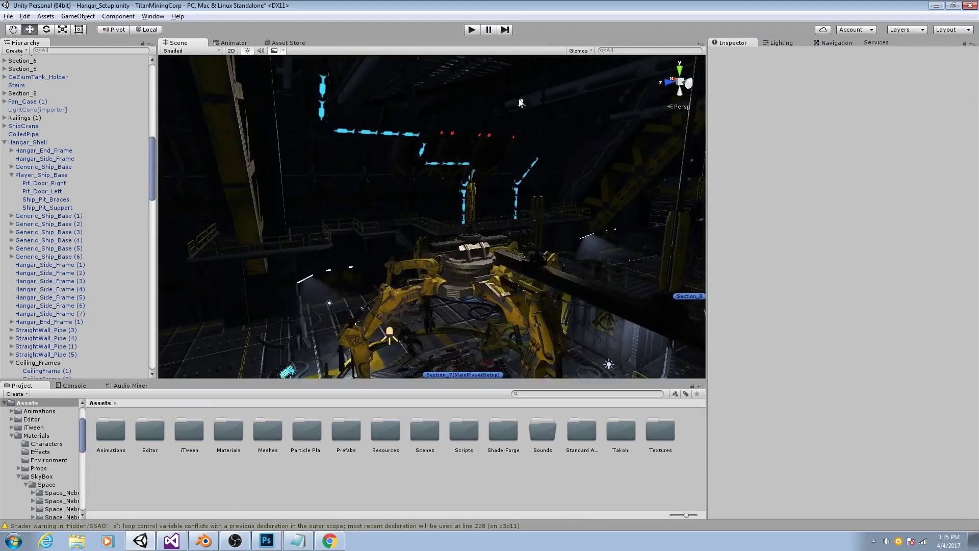
click(520, 102)
alt+drag(520, 102, 444, 202)
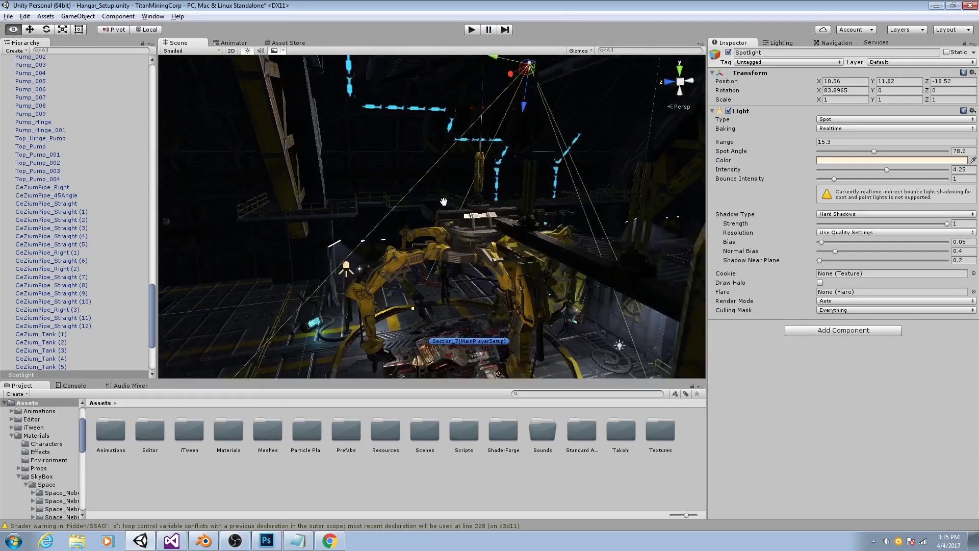
Select the light cone mesh on the light stand beside the platform to inspect its LightStand_Fog material.
alt+drag(392, 274, 448, 224)
click(417, 191)
key(f)
click(417, 190)
scroll(417, 189, up, 1)
scroll(417, 189, down, 2)
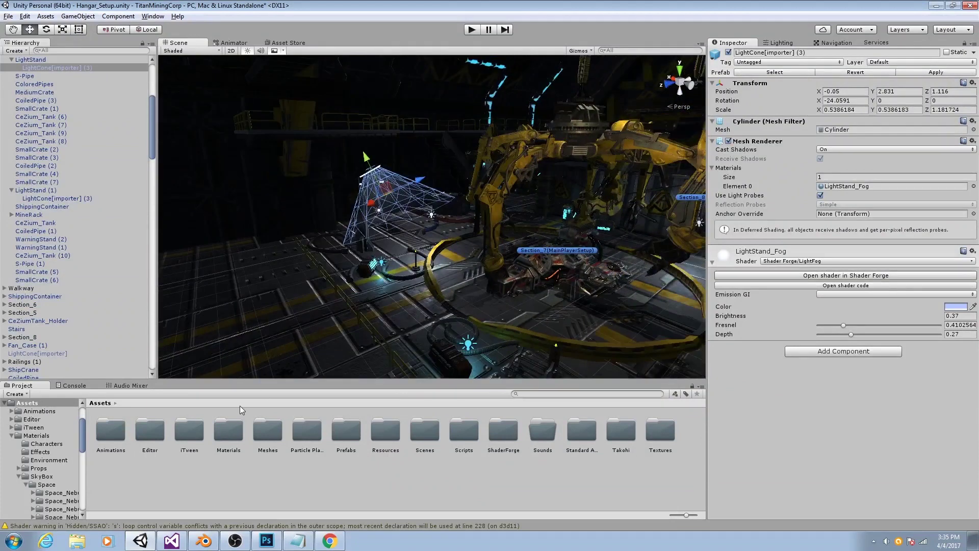
double_click(265, 433)
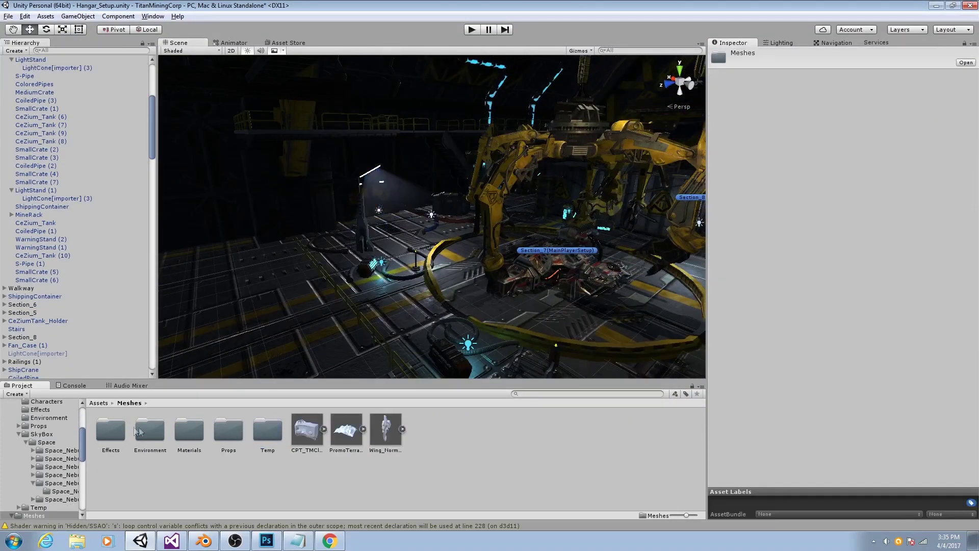
click(107, 405)
double_click(346, 433)
double_click(113, 432)
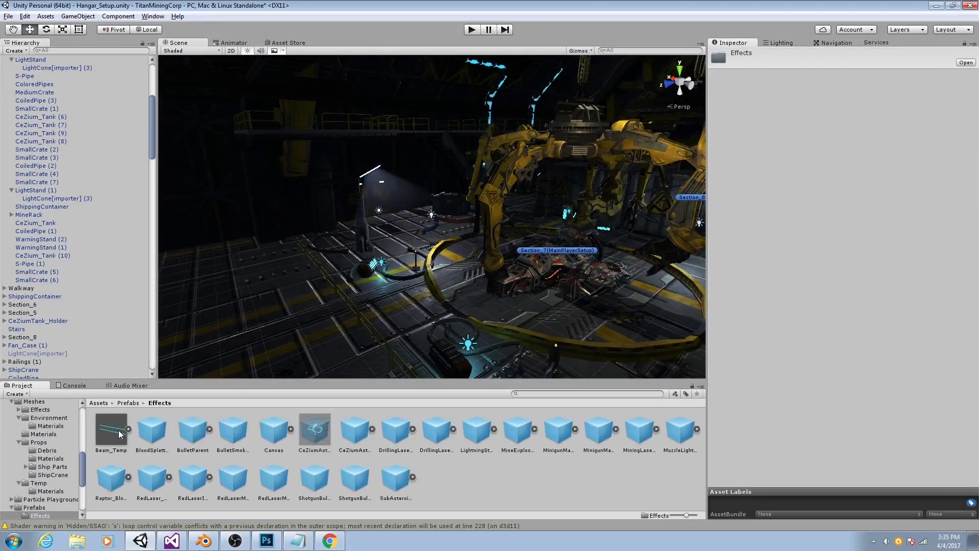
click(128, 403)
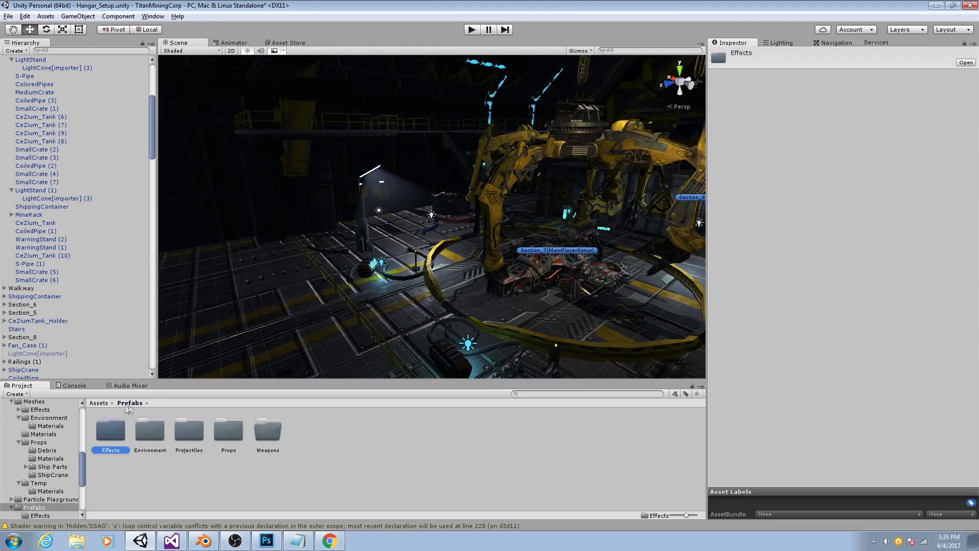
click(99, 403)
Place the LightCone model from the Meshes > Effects folder onto the hangar floor in front of the crane.
double_click(266, 432)
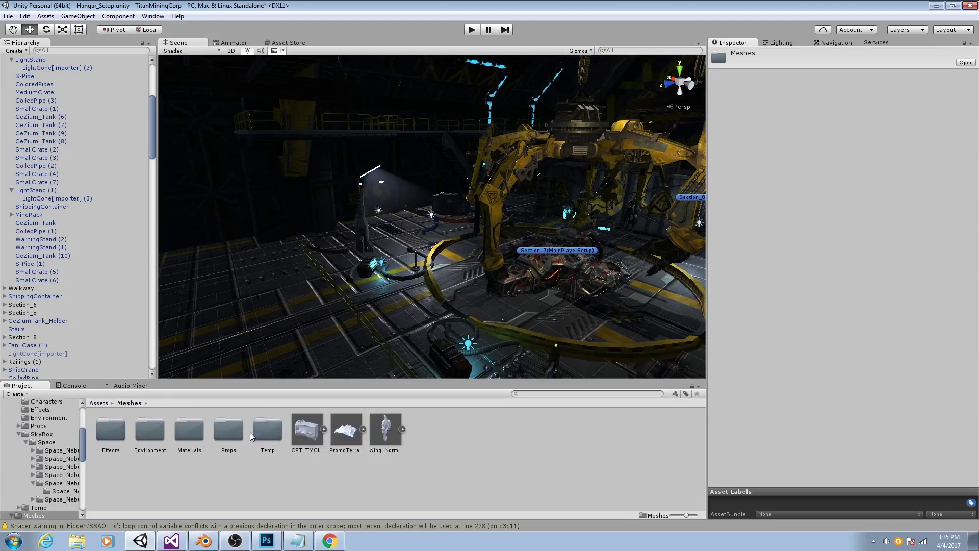
double_click(120, 431)
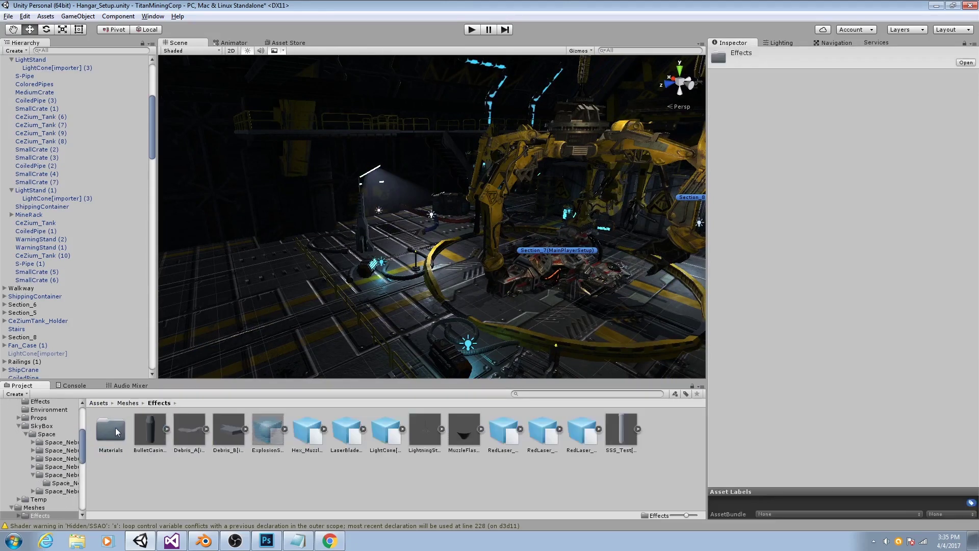
click(380, 442)
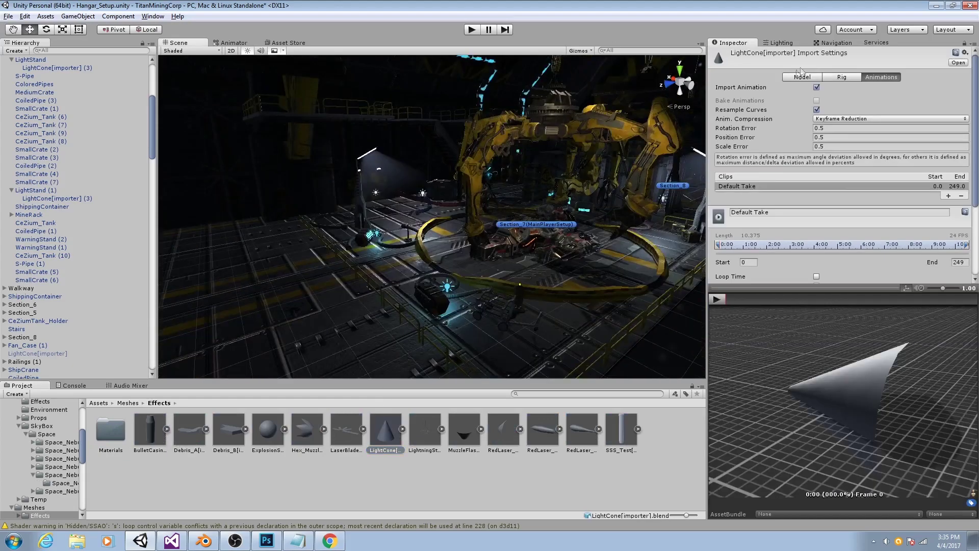
drag(385, 429, 479, 306)
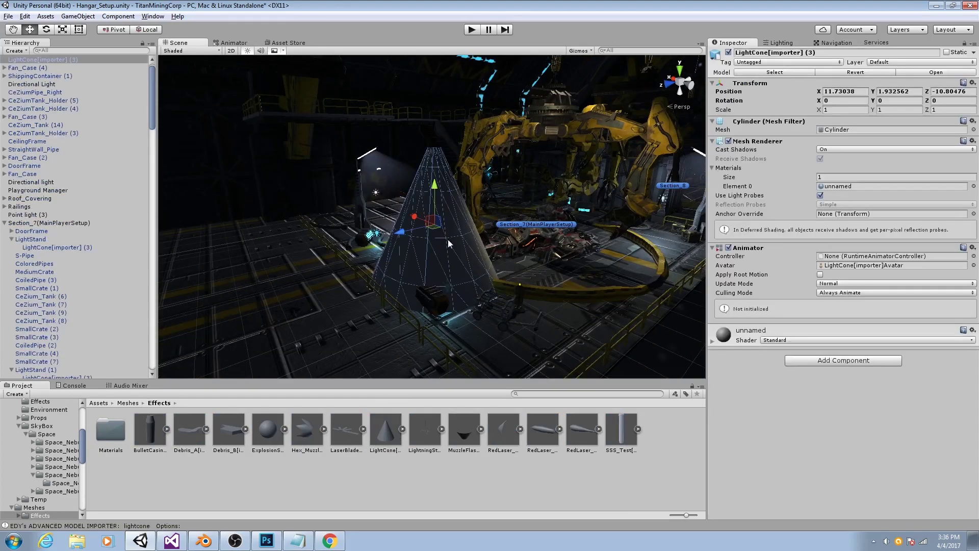
alt+right_drag(479, 306, 526, 320)
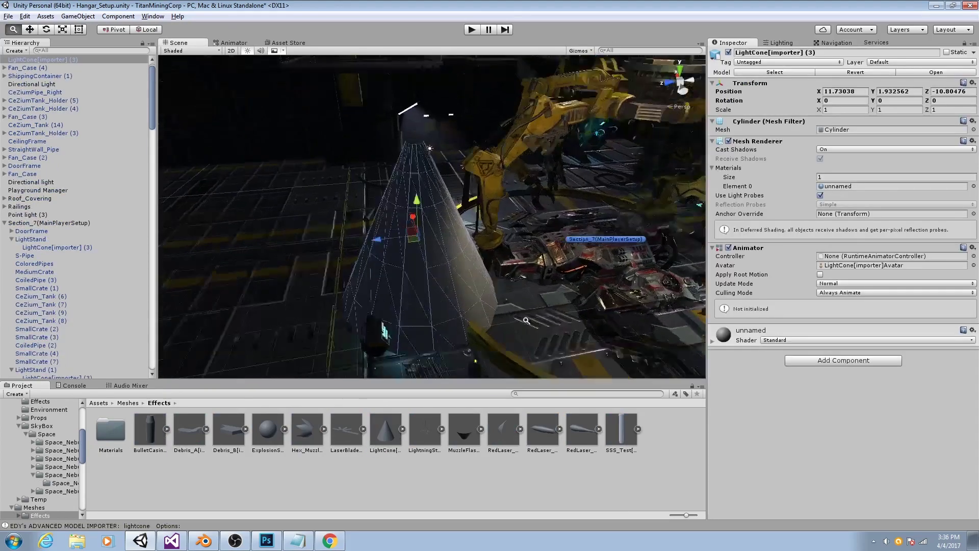
scroll(526, 320, up, 3)
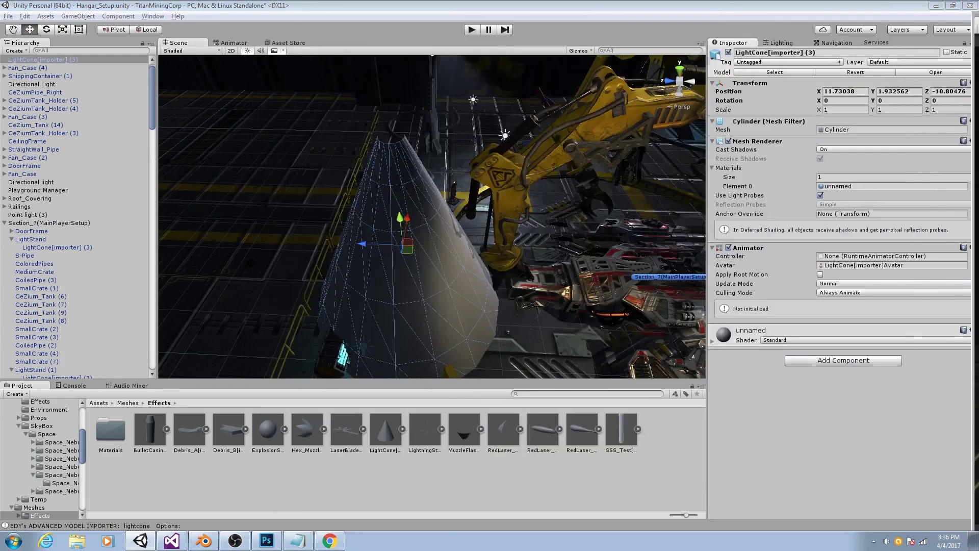
alt+drag(217, 250, 381, 221)
Apply the Hangar_spotLights material from the Materials > Effects folder to the new light cone.
click(99, 402)
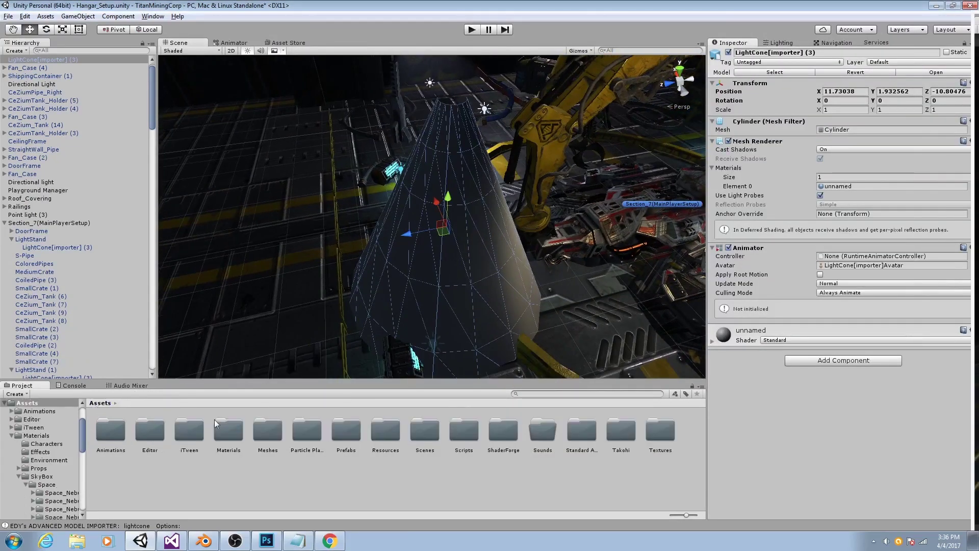
double_click(229, 428)
double_click(158, 431)
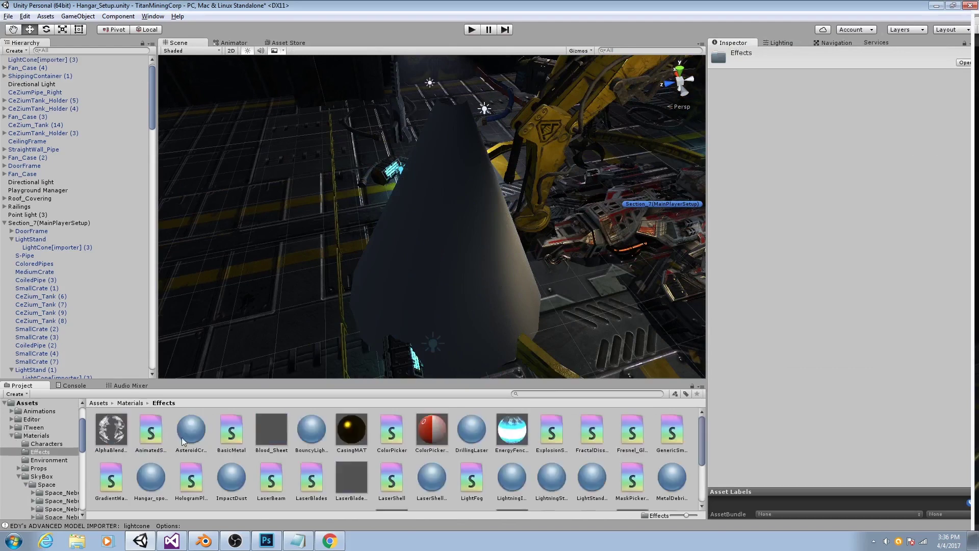
scroll(581, 452, down, 2)
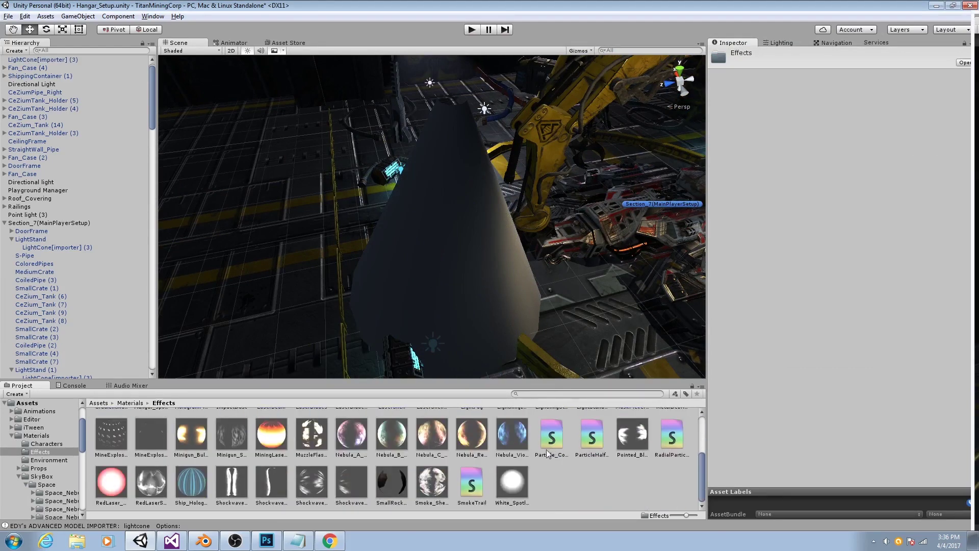
click(148, 446)
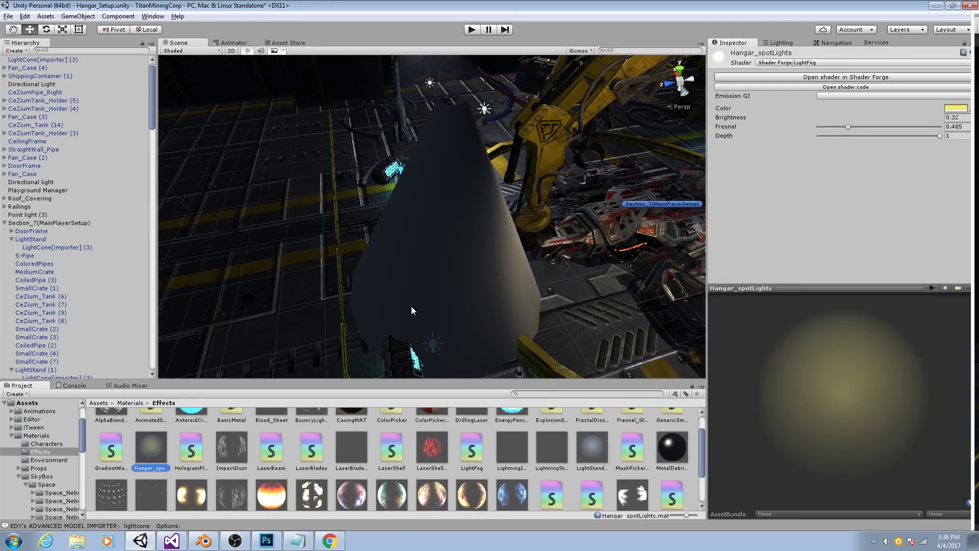
scroll(419, 299, up, 2)
scroll(425, 290, down, 3)
middle_drag(436, 207, 422, 227)
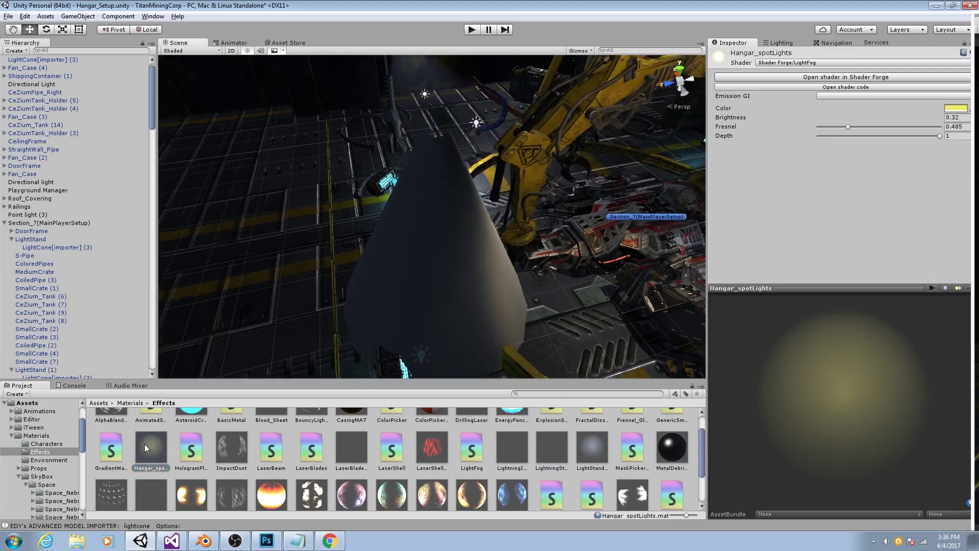
drag(145, 448, 397, 265)
right_drag(388, 198, 575, 208)
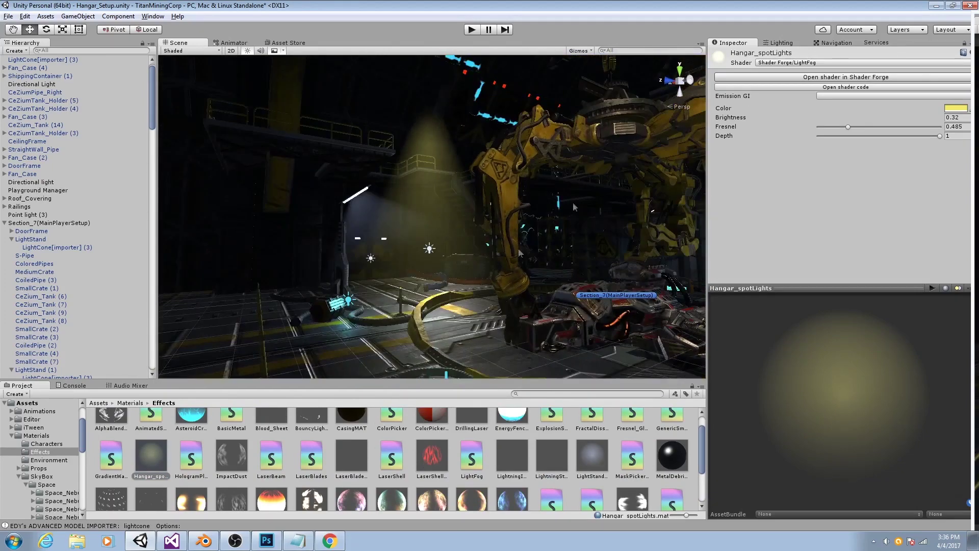
Open the LightFog shader of the Hangar_spotLights material in Shader Forge and show its whole node graph.
click(802, 77)
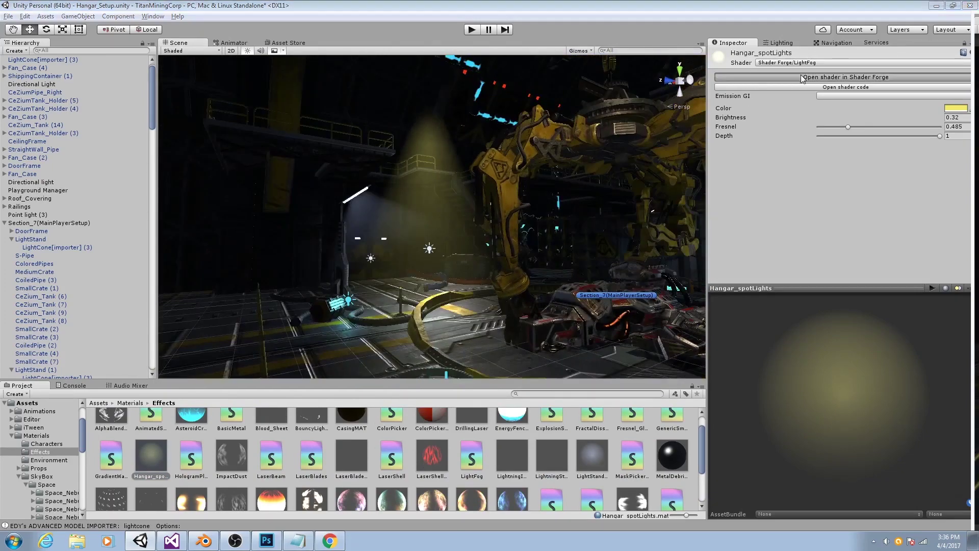
drag(978, 23, 248, 40)
scroll(434, 159, down, 5)
middle_drag(410, 163, 536, 161)
scroll(562, 196, down, 2)
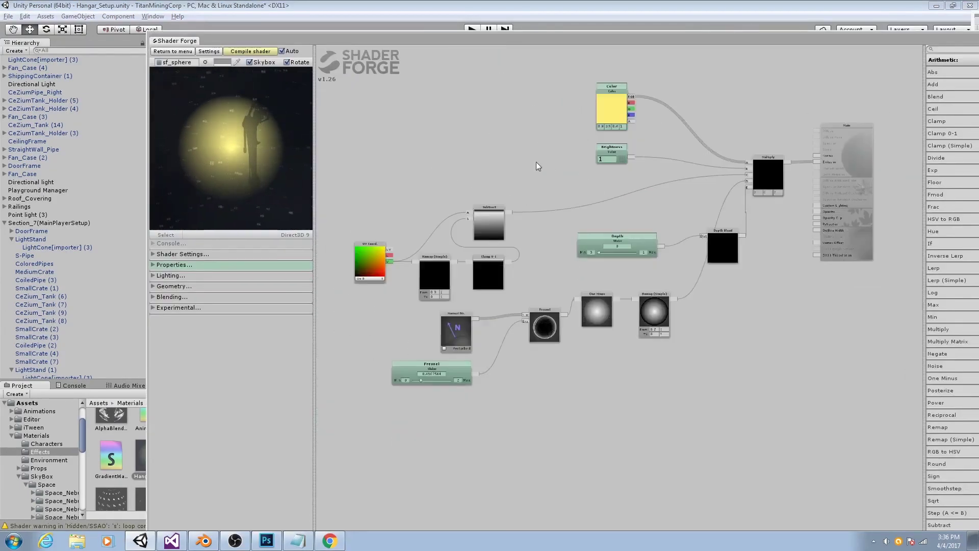
scroll(539, 160, up, 3)
scroll(530, 176, up, 3)
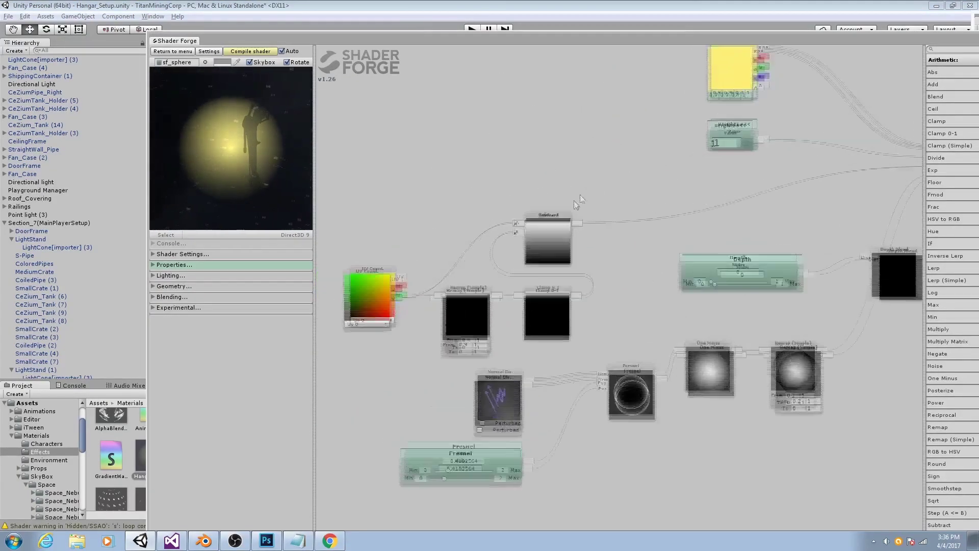
Examine how the UV Coord., Remap, Clamp 0-1 and Subtract nodes build the cone's vertical gradient.
click(417, 276)
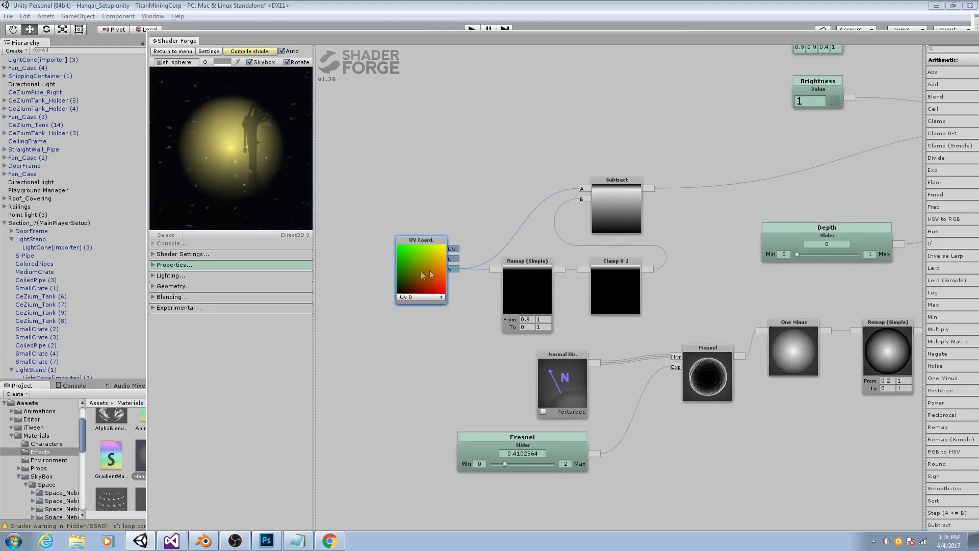
middle_drag(484, 319, 451, 331)
middle_drag(597, 328, 570, 346)
click(474, 309)
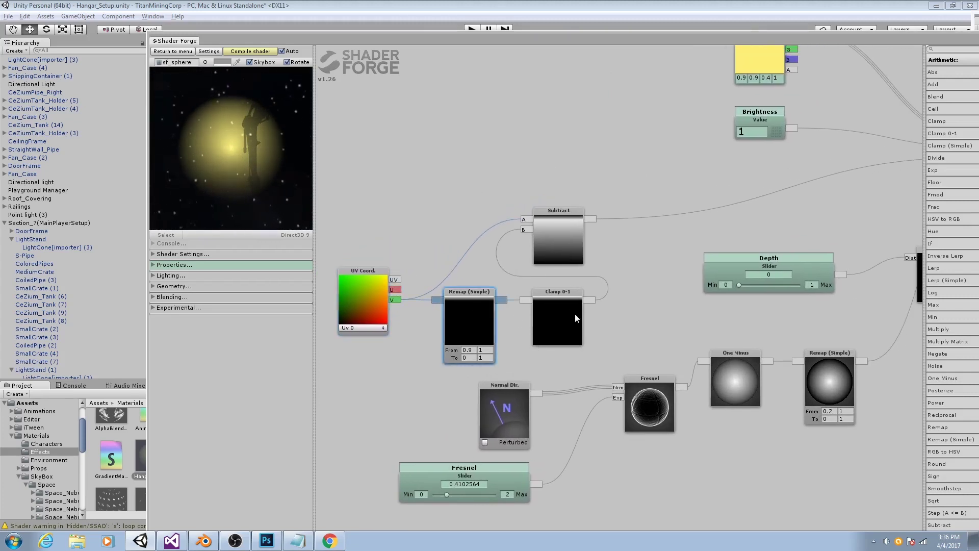
click(555, 311)
click(552, 224)
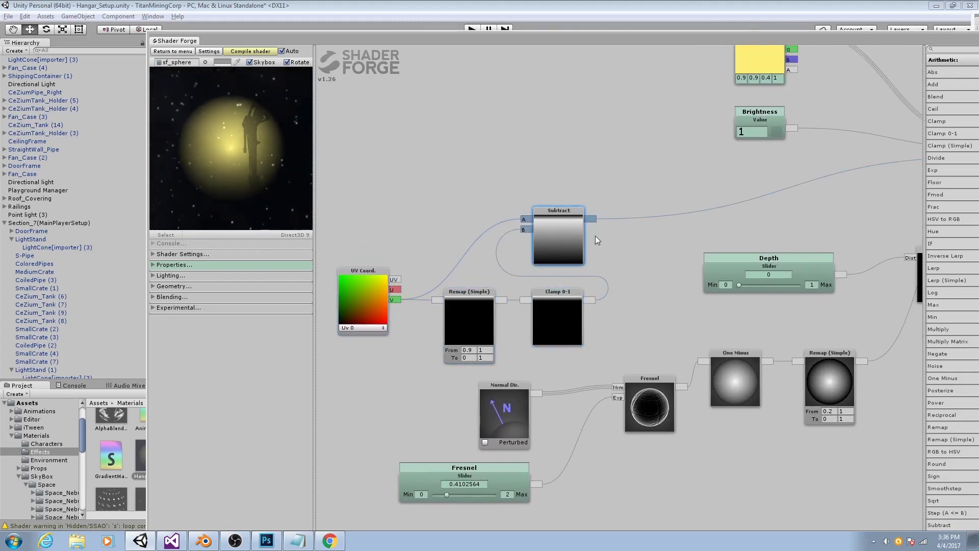
Examine how the Color, Brightness, Depth Blend and Fresnel branches combine in the Multiply node feeding Emission.
middle_drag(728, 218, 591, 253)
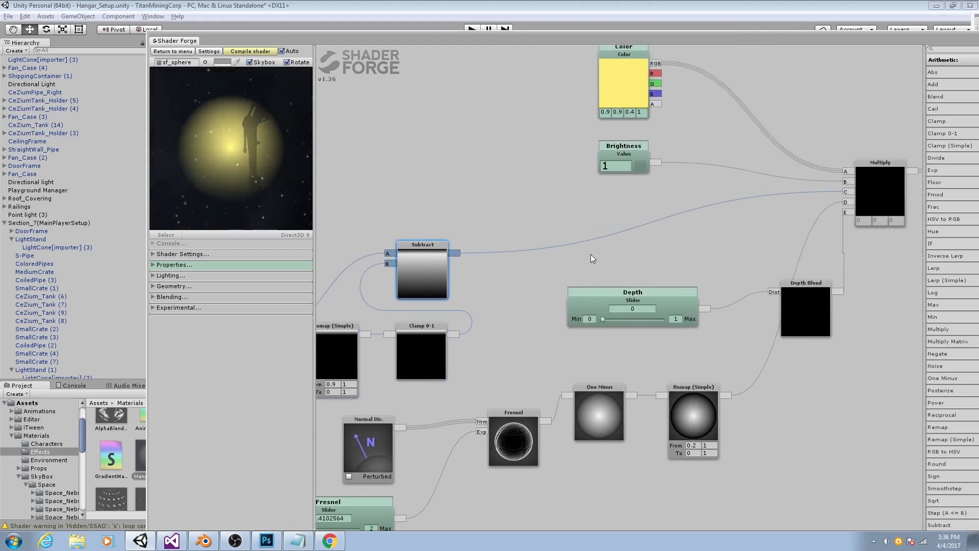
middle_drag(871, 229, 622, 243)
drag(565, 233, 594, 254)
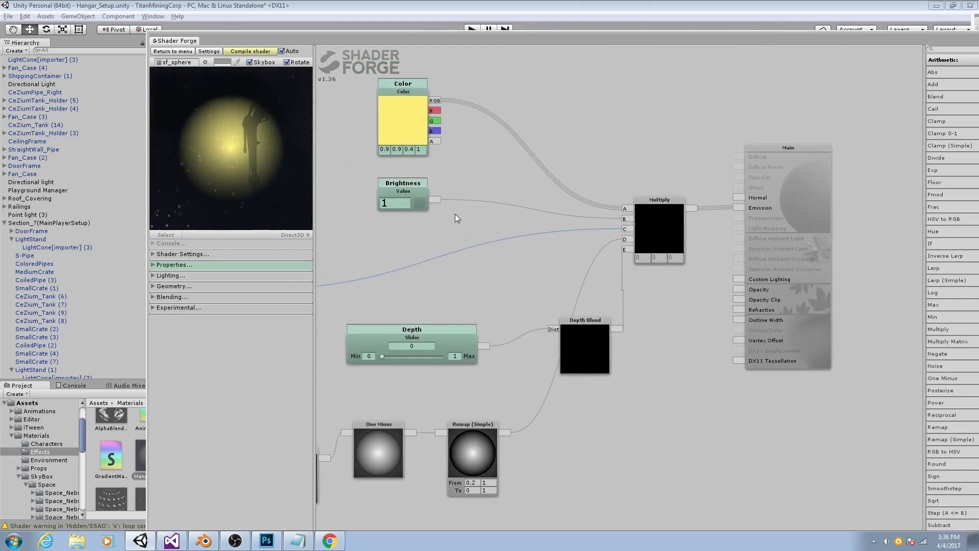
drag(455, 213, 478, 200)
drag(522, 301, 586, 261)
drag(464, 326, 563, 269)
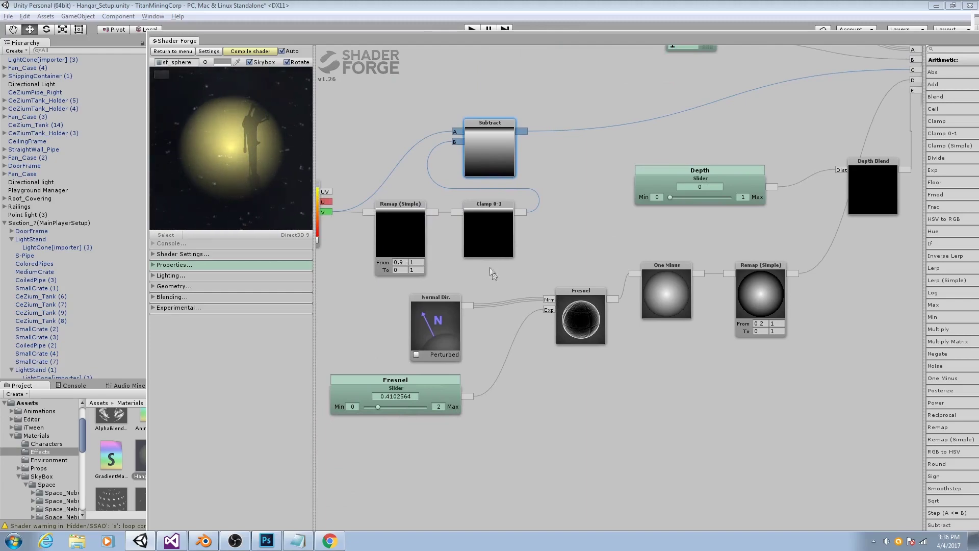
drag(677, 321, 592, 354)
drag(714, 269, 568, 326)
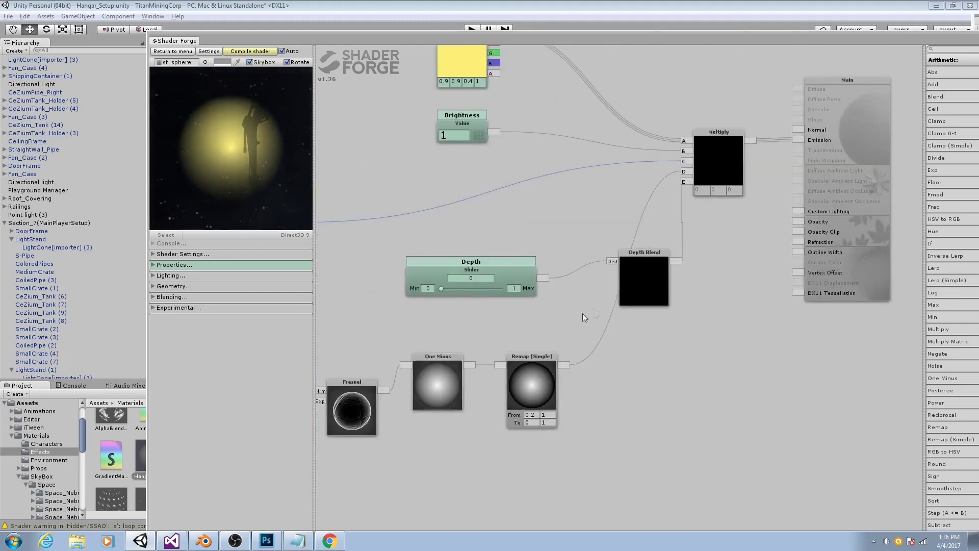
Put away the Shader Forge window and return to the hangar scene.
drag(622, 262, 603, 258)
drag(953, 35, 866, 36)
click(907, 38)
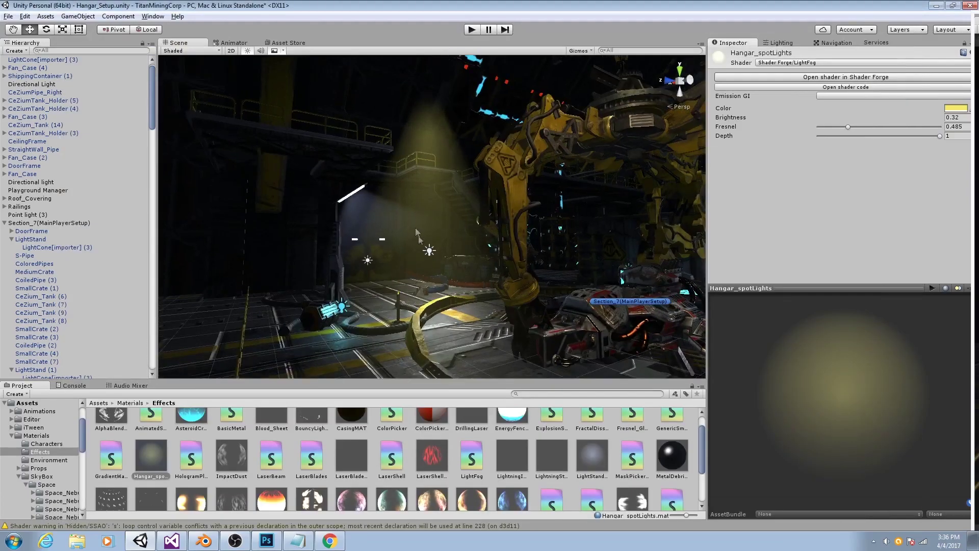
Select the light cone using Hangar_spotLights and move it across the hangar floor to about X 12.26, Z -12.22.
click(393, 274)
alt+drag(395, 275, 398, 311)
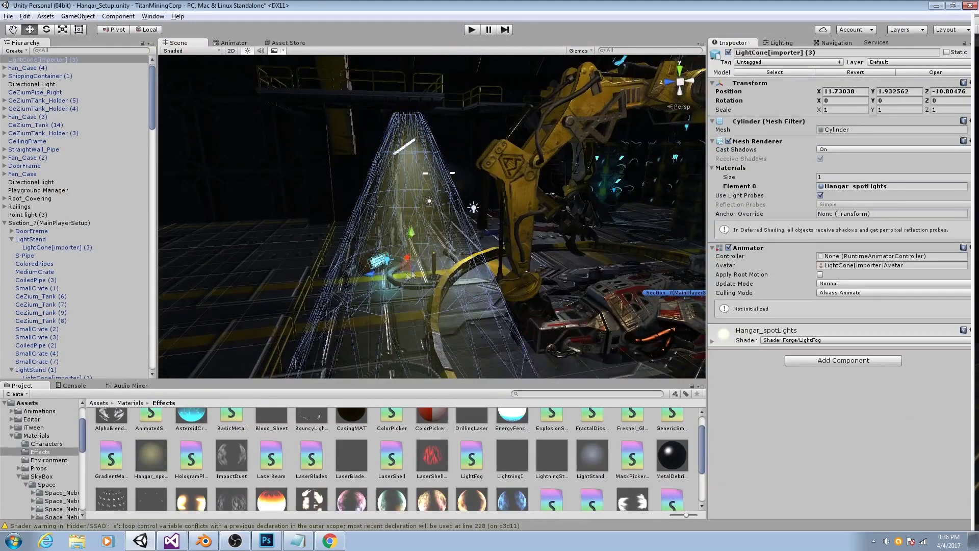
drag(407, 251, 433, 270)
click(280, 203)
click(449, 245)
scroll(449, 245, down, 4)
Scale the light cone to about 1.83 × 2.55 × 1.83 and move it over the crane, to about Y 5.85, Z -17.29.
key(r)
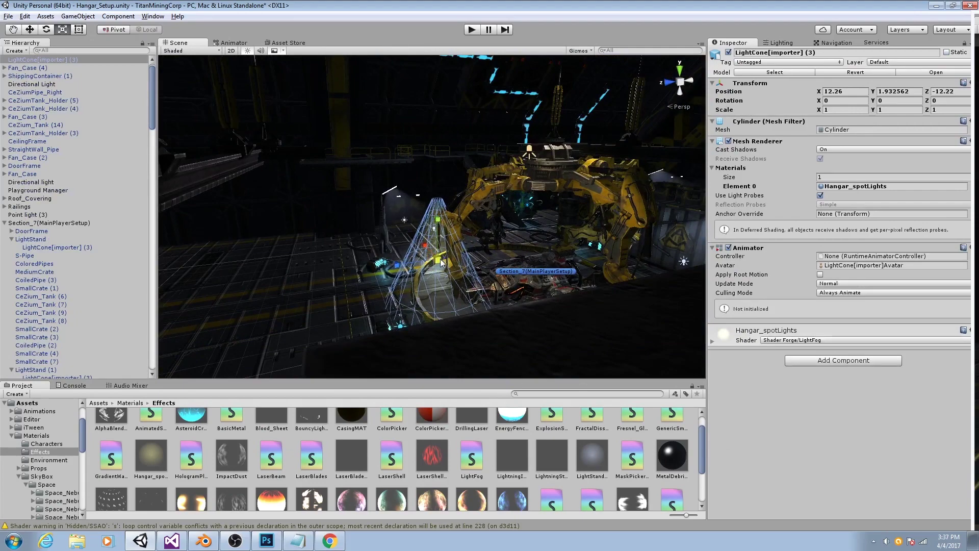
drag(442, 262, 480, 271)
drag(437, 222, 437, 205)
key(w)
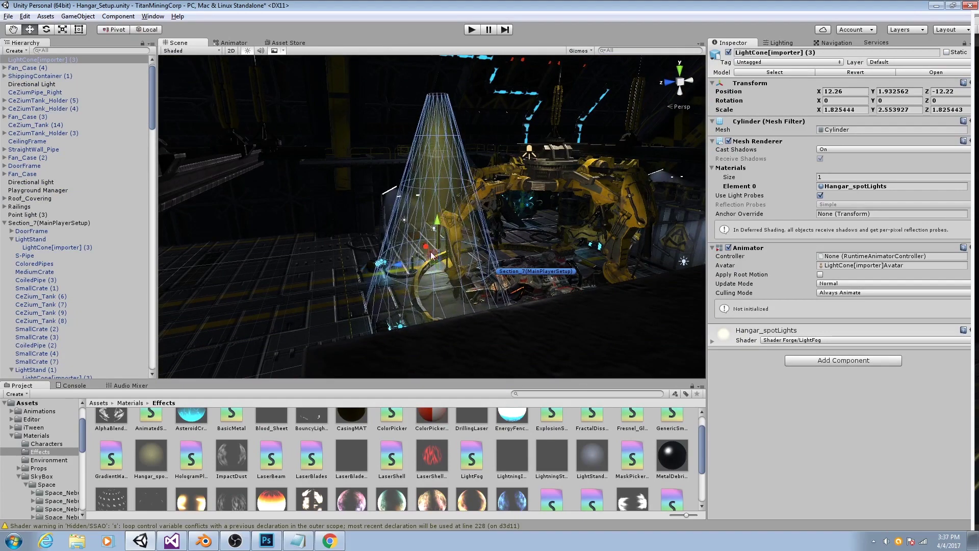
drag(432, 254, 551, 162)
scroll(510, 194, up, 3)
middle_drag(510, 194, 527, 215)
Set the Hangar_spotLights material color to pale yellow FFF8A6 and remove the Animator component from the light cone.
click(714, 341)
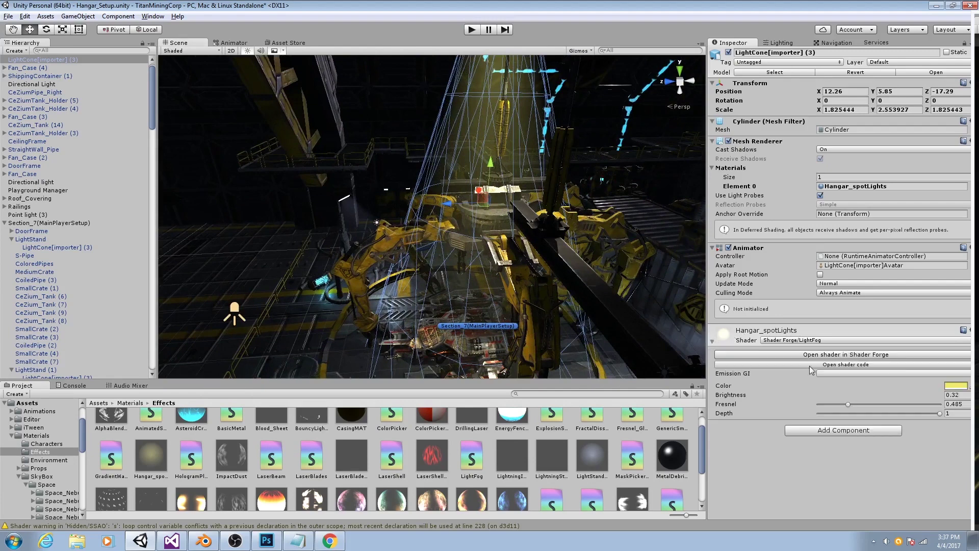
click(953, 387)
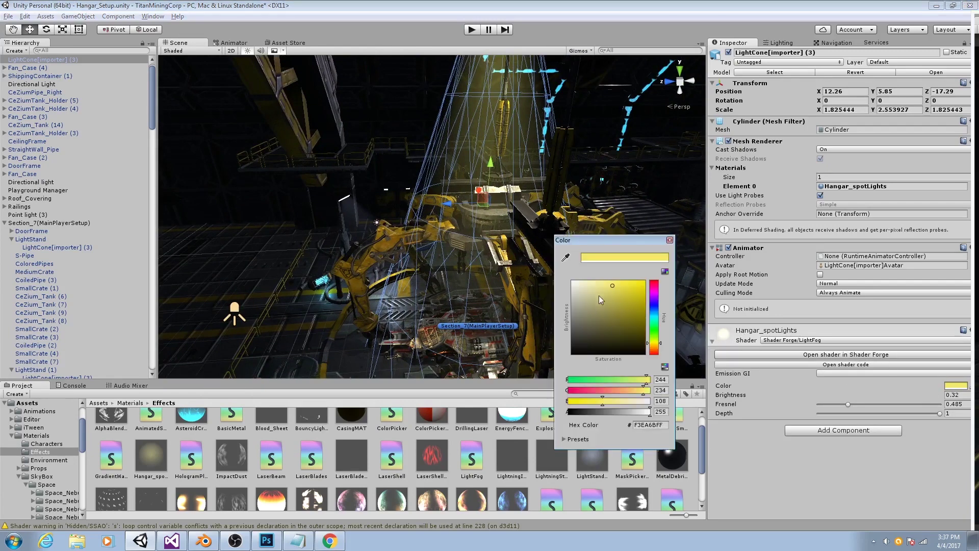
drag(598, 296, 598, 282)
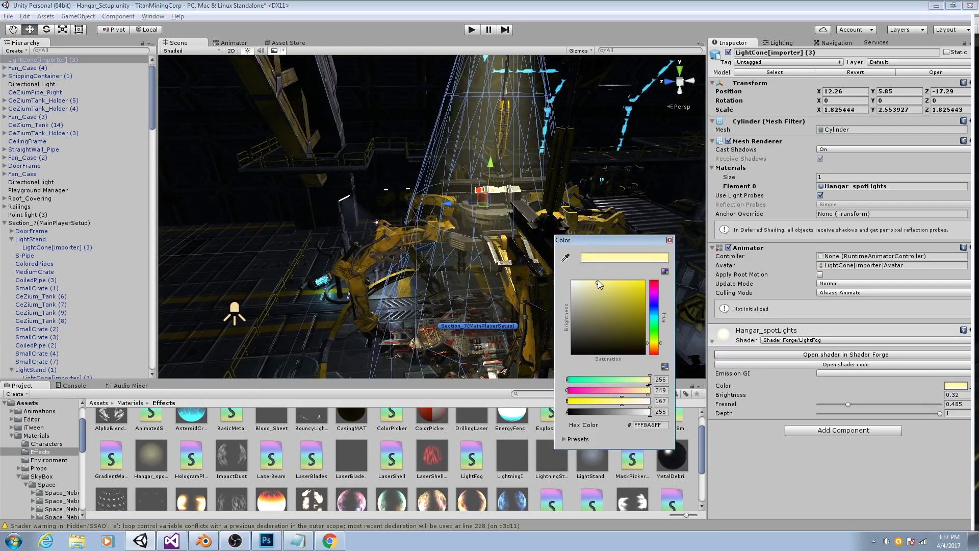
click(670, 240)
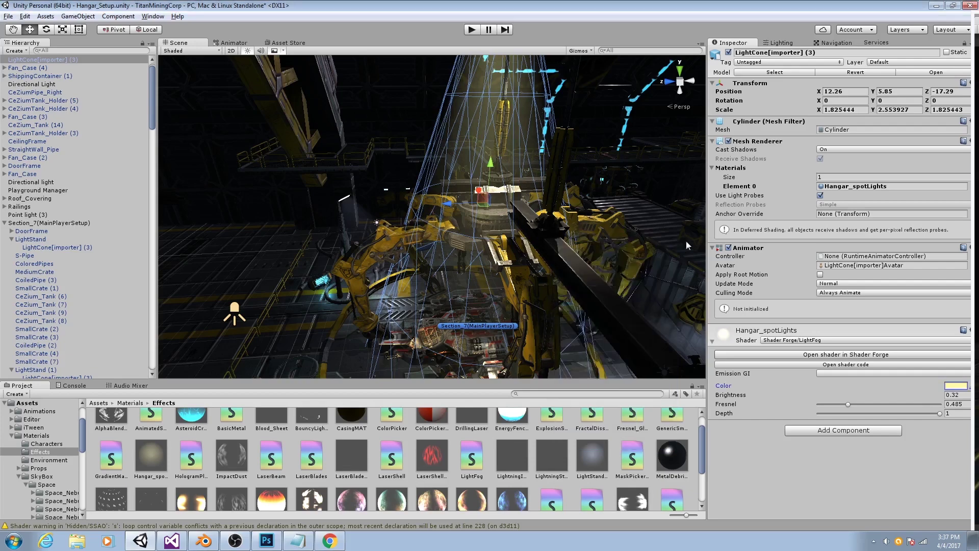
right_click(750, 247)
click(778, 267)
Enlarge the light cone to about 2.57 × 2.62 × 2.57 around the crane and check the hangar in the Game view.
scroll(480, 225, down, 2)
key(e)
mouse_move(472, 221)
mouse_down()
mouse_move(482, 225)
mouse_move(458, 235)
mouse_move(471, 224)
mouse_up()
key(r)
key(w)
drag(450, 239, 469, 184)
drag(978, 25, 202, 14)
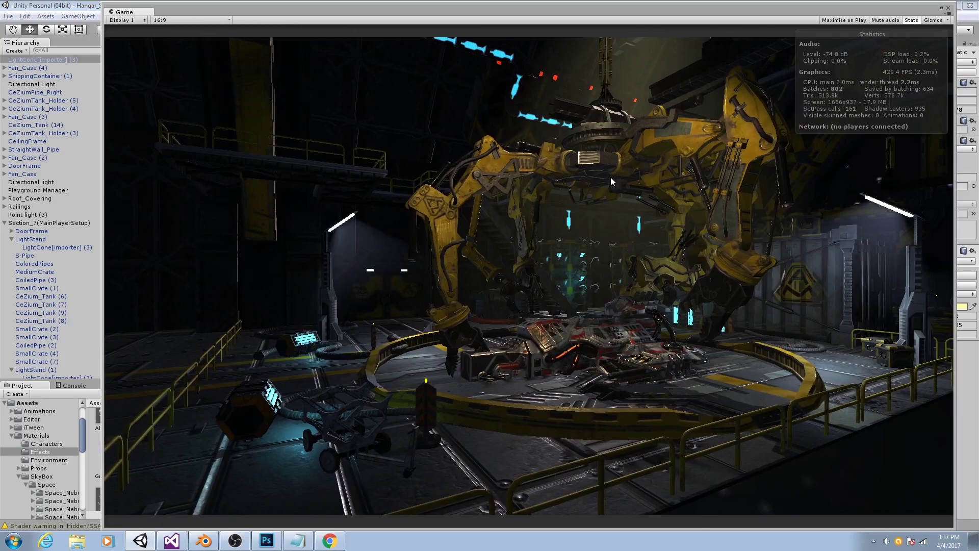
key(ctrl+p)
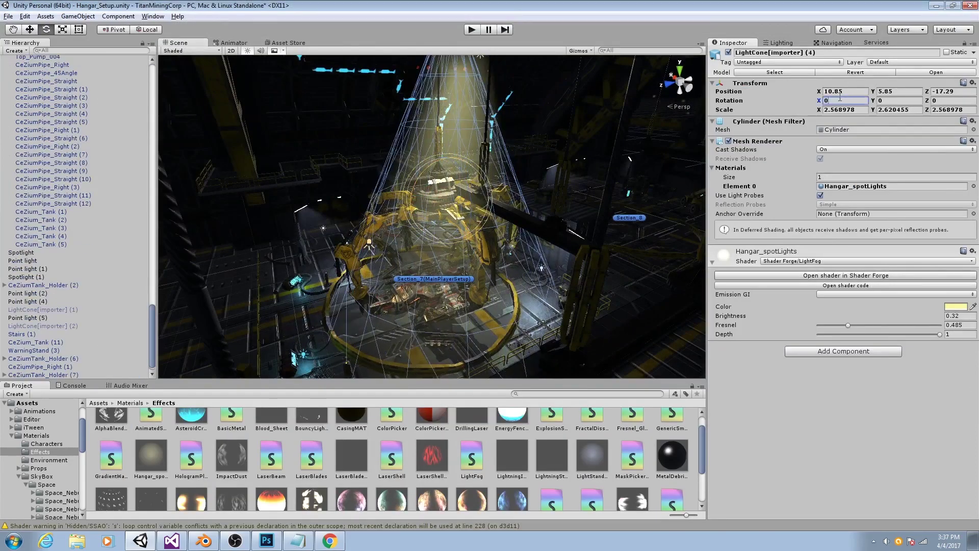
Set the Hangar_spotLights brightness to 0.24 and place a duplicated light cone at about X 14.95, Y 7.56, Z -7.28.
drag(402, 217, 561, 191)
mouse_move(730, 315)
mouse_down()
mouse_move(749, 323)
mouse_move(729, 317)
mouse_up()
key(ctrl+d)
drag(656, 138, 306, 168)
alt+drag(408, 224, 474, 174)
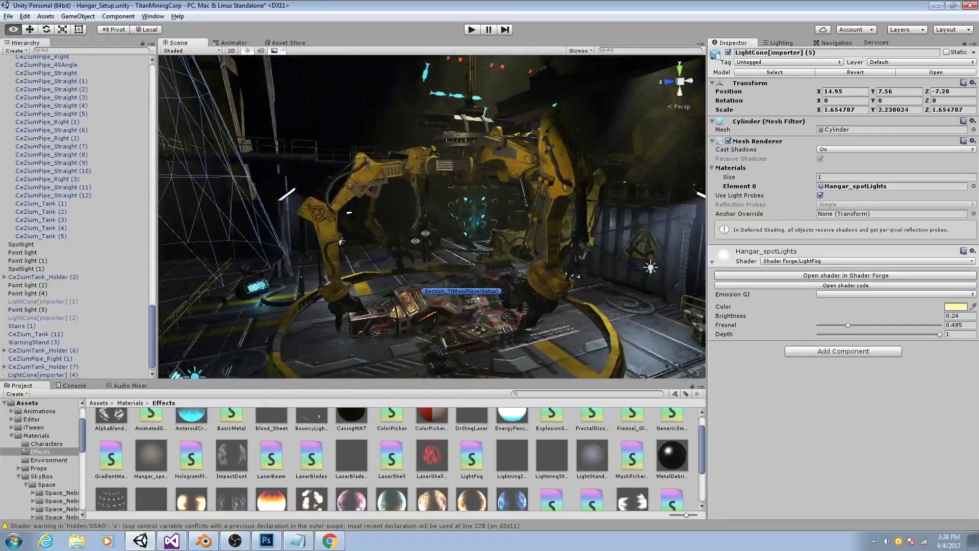
Examine the light cones around the crane and along the hangar walls from several angles with nothing selected.
alt+right_drag(475, 237, 357, 219)
alt+drag(357, 219, 397, 244)
alt+right_drag(397, 245, 663, 179)
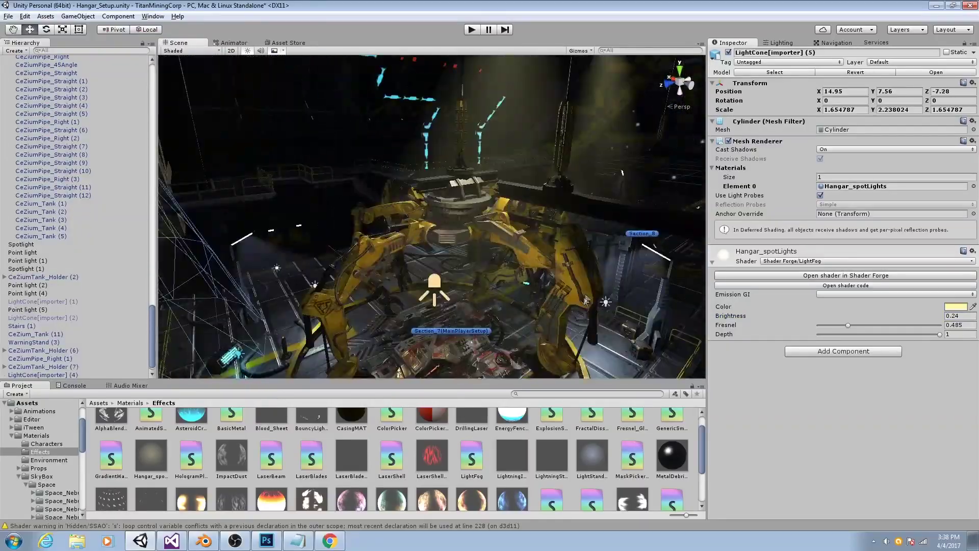
click(682, 165)
alt+drag(683, 165, 611, 117)
alt+right_drag(612, 117, 398, 204)
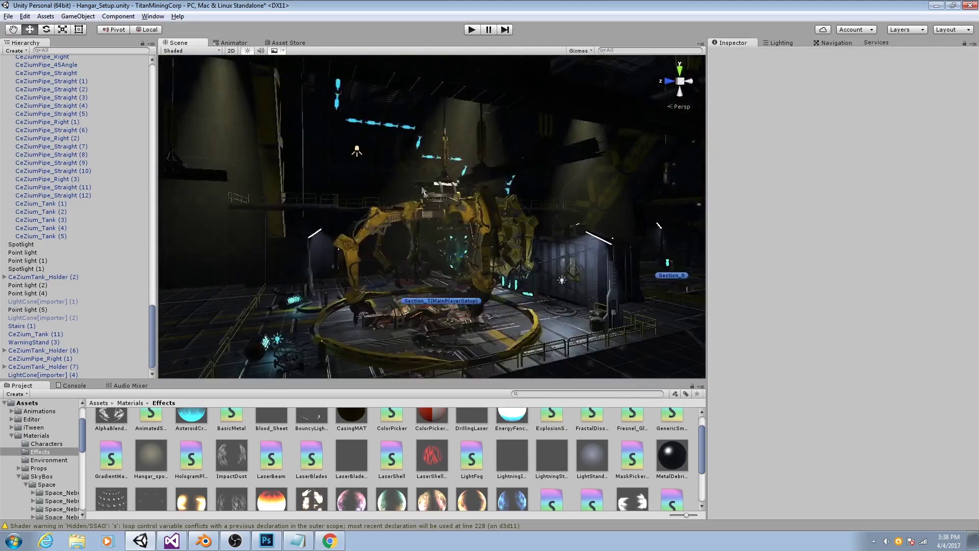
click(398, 207)
alt+drag(397, 207, 482, 204)
Rename the light cone over the crane to ShipCrane_LightCone and deactivate it.
click(479, 198)
click(472, 161)
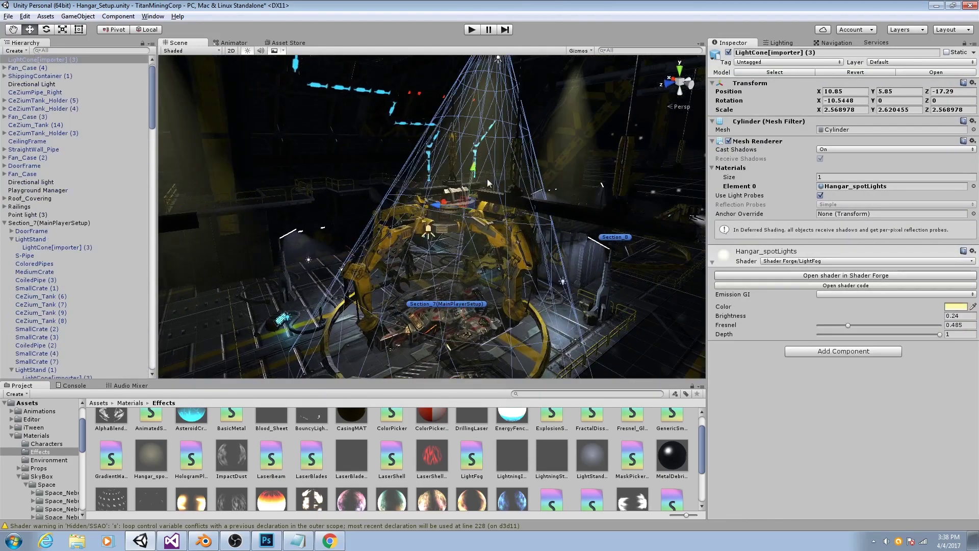
alt+drag(487, 183, 516, 185)
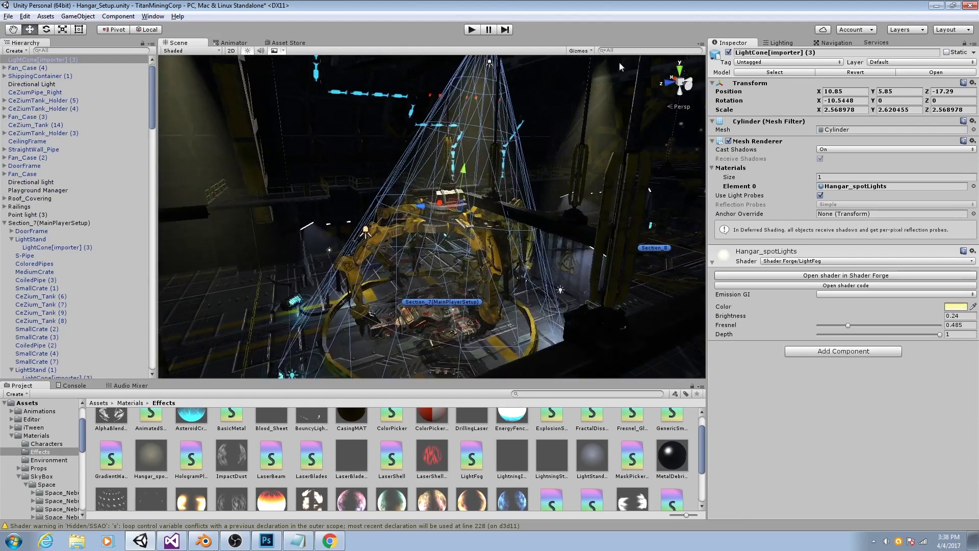
click(838, 52)
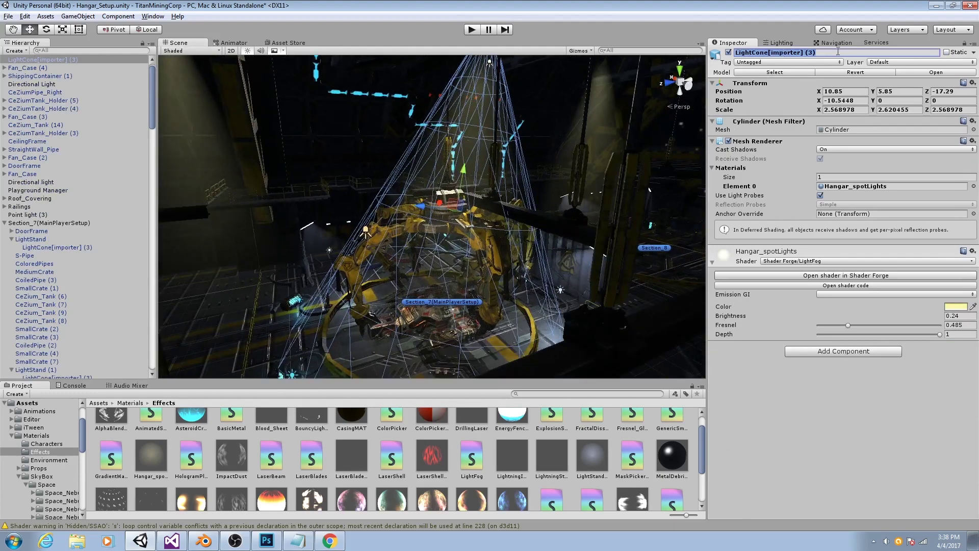
text(Sh)
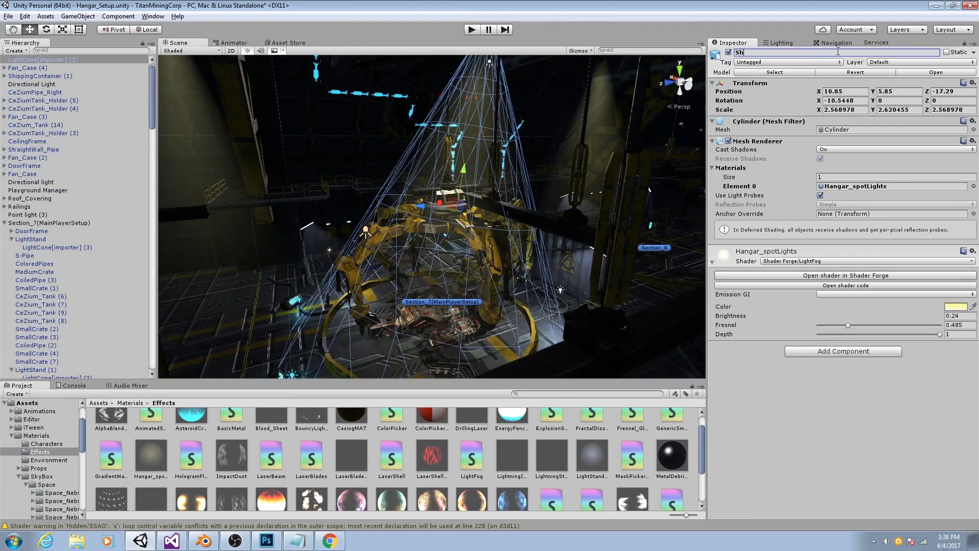
text(ipCrane_Lig)
click(728, 52)
Create a point light and place it in front of the yellow hangar door at about X 21.93, Y 2.72, Z -14.66.
alt+drag(424, 170, 449, 260)
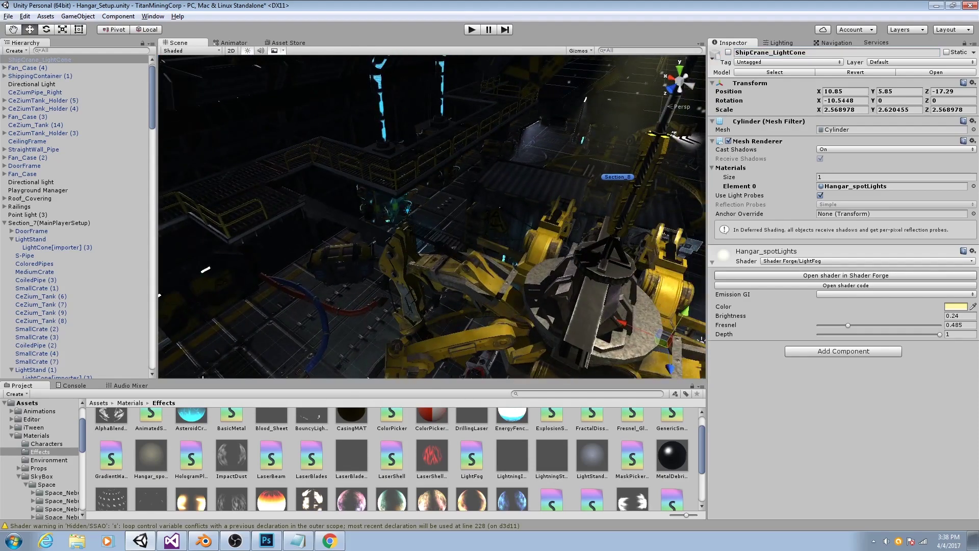
key(ctrl+2)
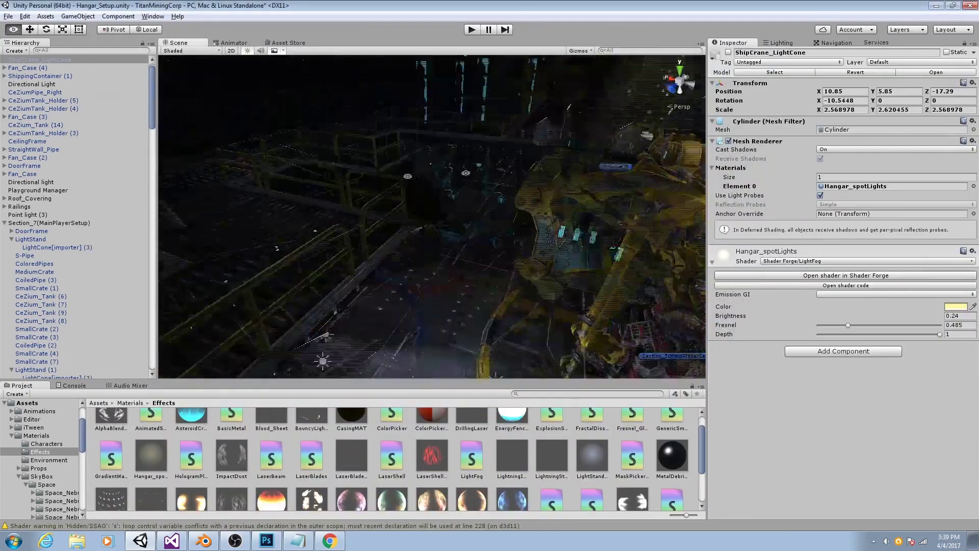
right_drag(432, 217, 387, 293)
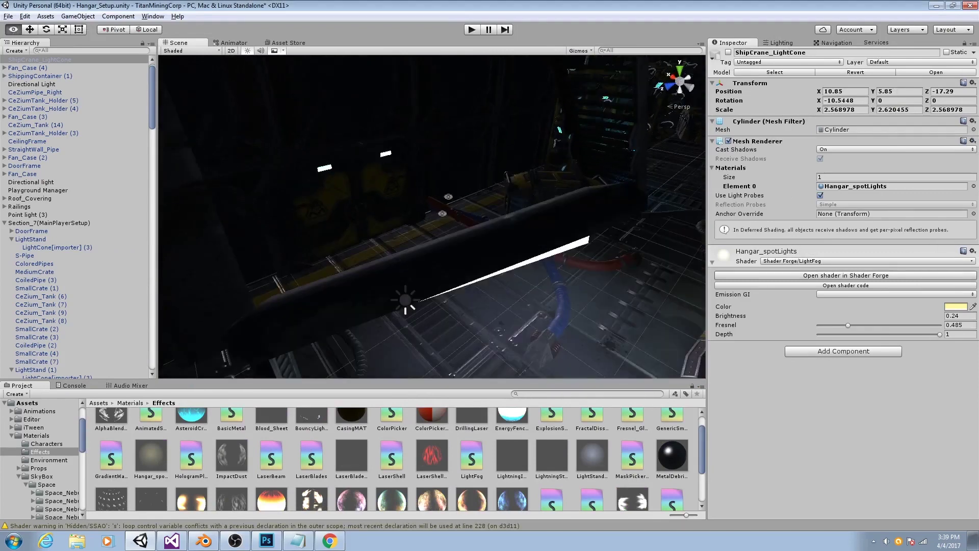
right_drag(349, 216, 343, 190)
click(334, 177)
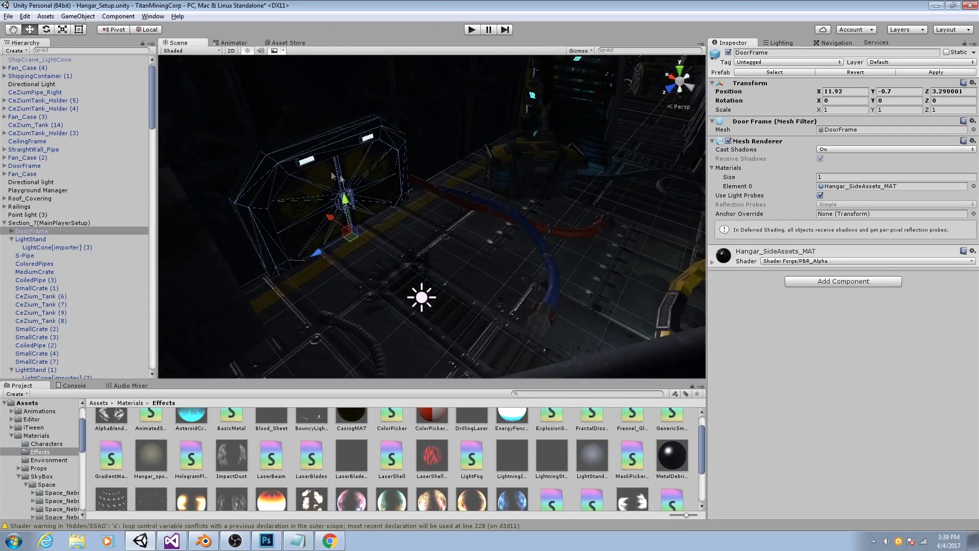
click(5, 223)
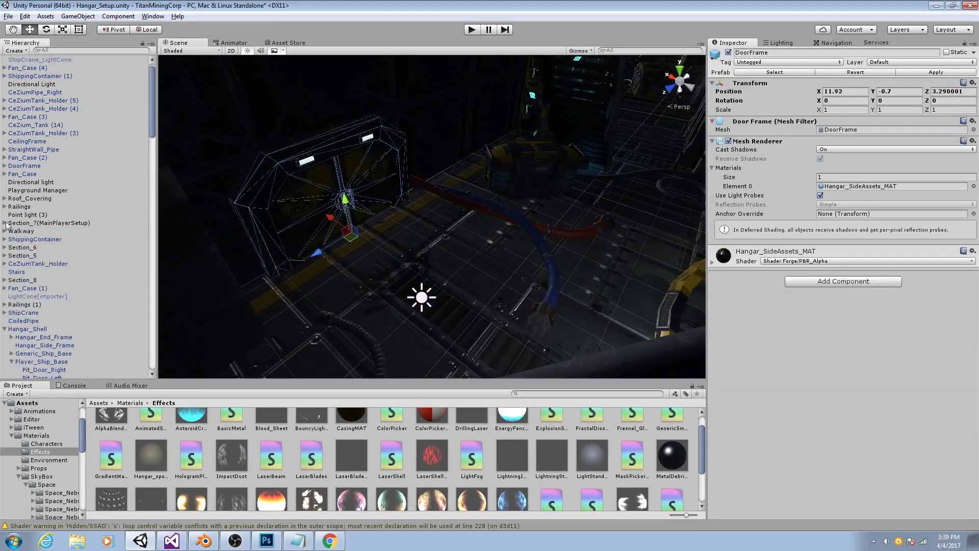
click(78, 15)
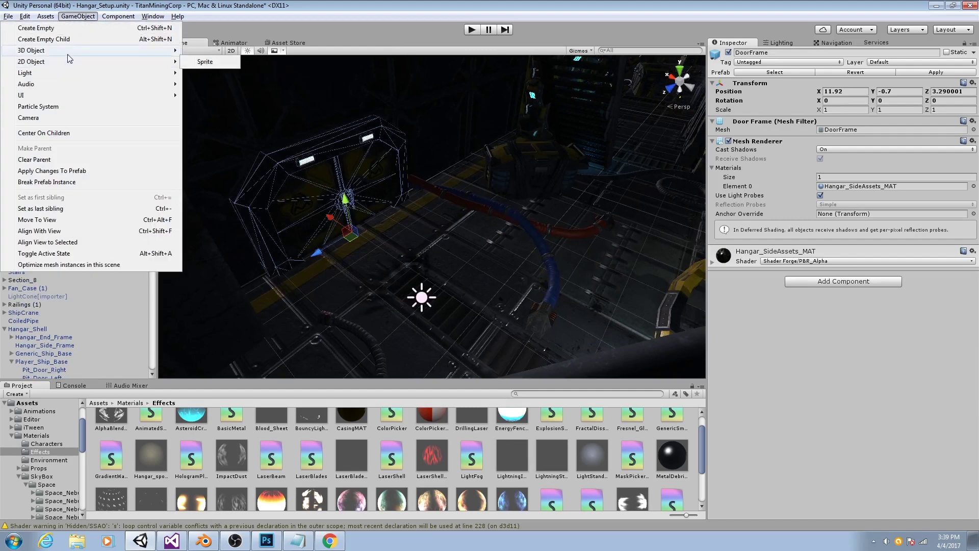
mouse_move(63, 81)
click(204, 84)
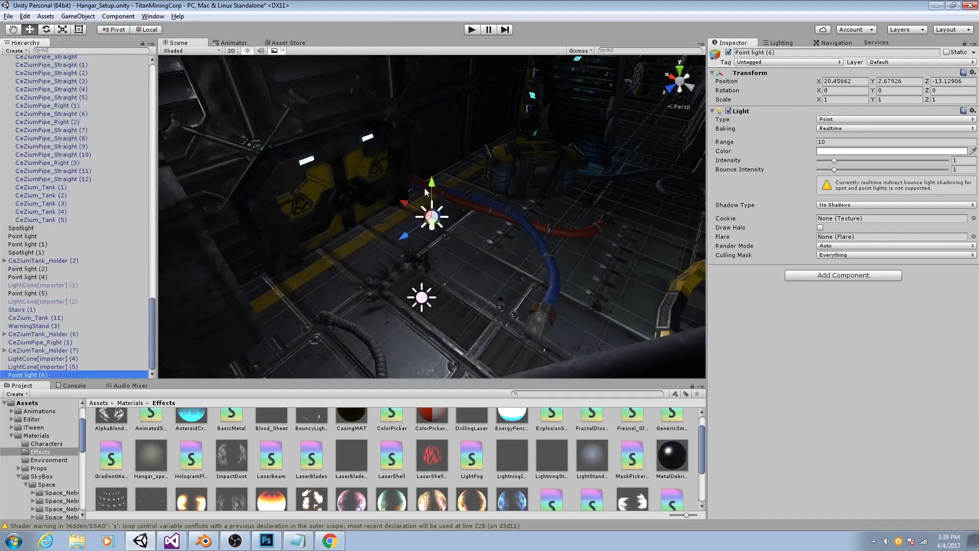
drag(431, 196, 426, 149)
Set the new point light's color to warm orange F5C987.
click(854, 151)
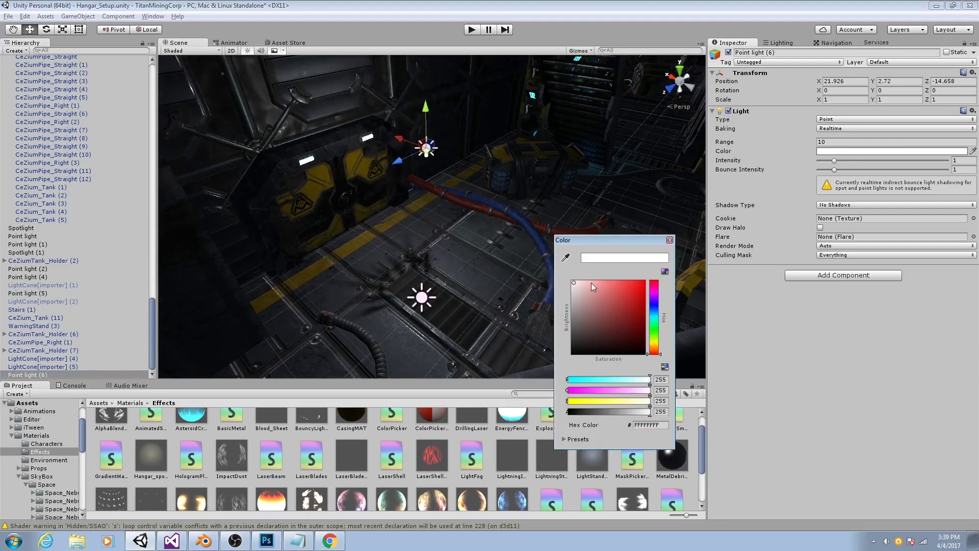
drag(583, 283, 573, 279)
click(654, 344)
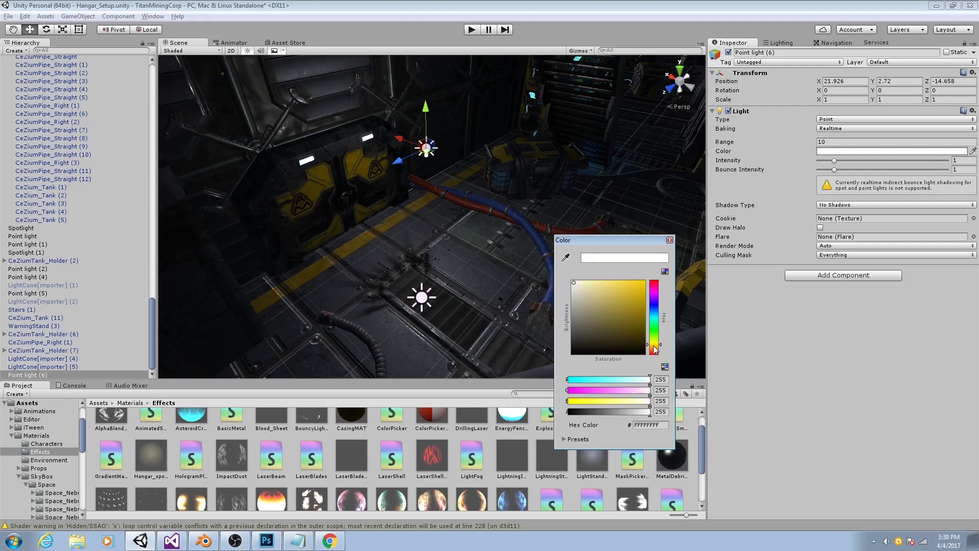
drag(577, 288, 599, 285)
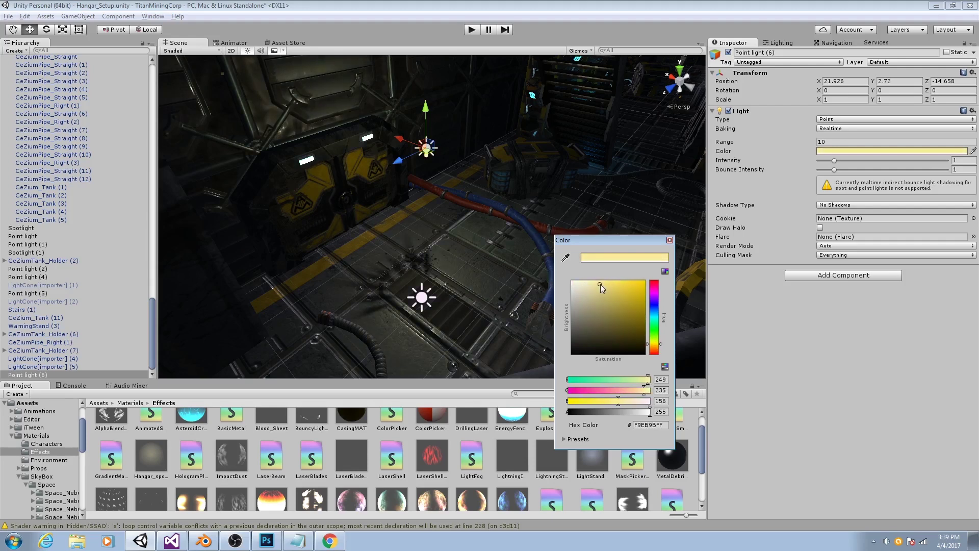
drag(601, 284, 605, 287)
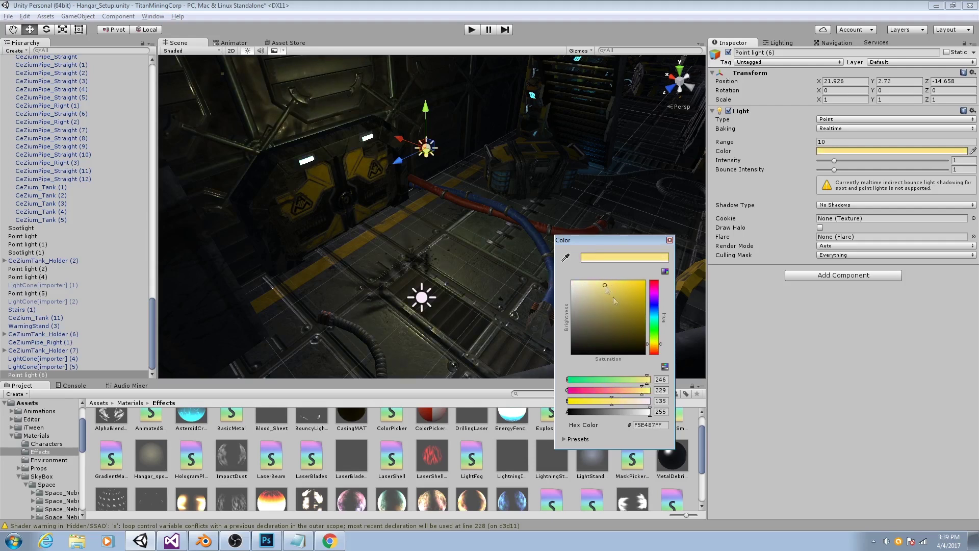
drag(655, 347, 652, 348)
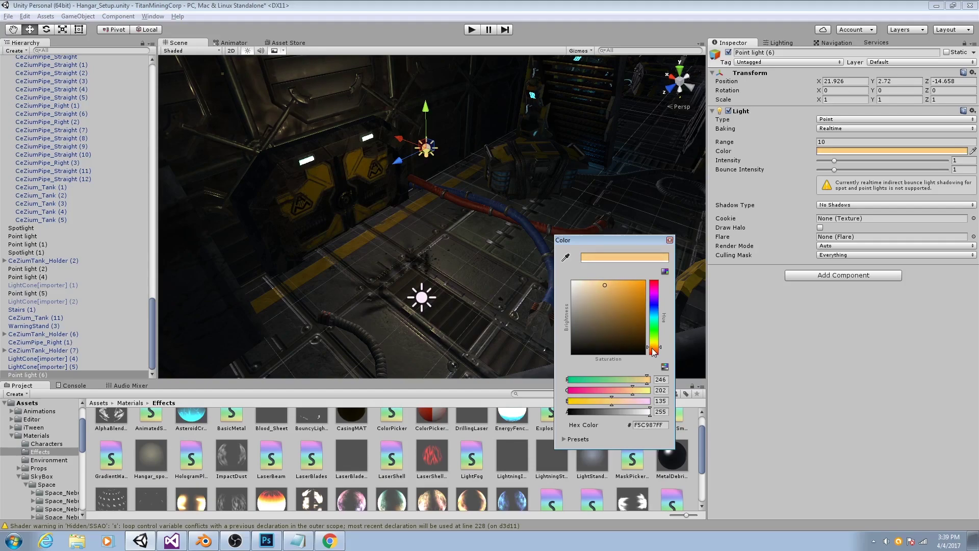
click(669, 240)
Review the lights around the door and crane in the Scene view and check the hangar's lighting in the Game view.
scroll(494, 234, down, 4)
alt+drag(495, 234, 445, 247)
right_drag(459, 225, 395, 252)
click(413, 250)
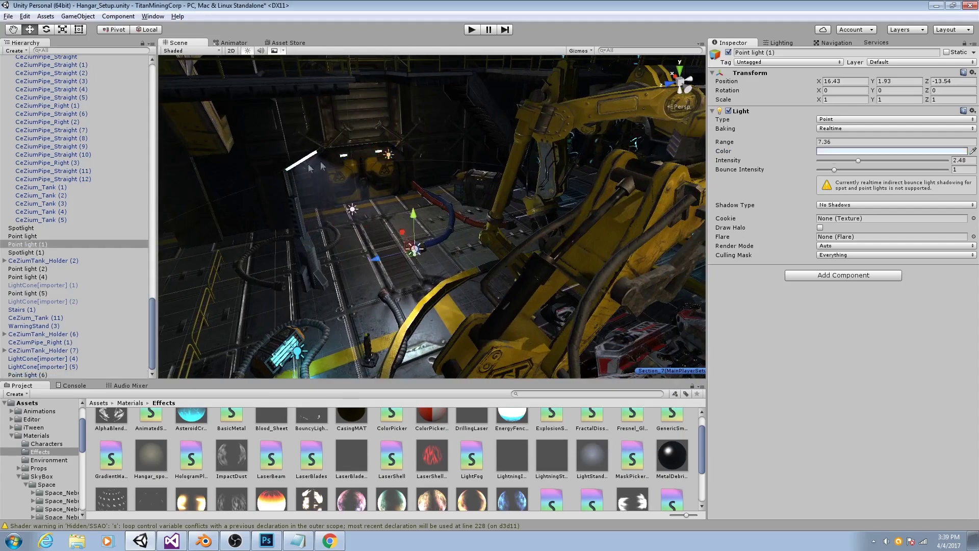
key(ctrl+p)
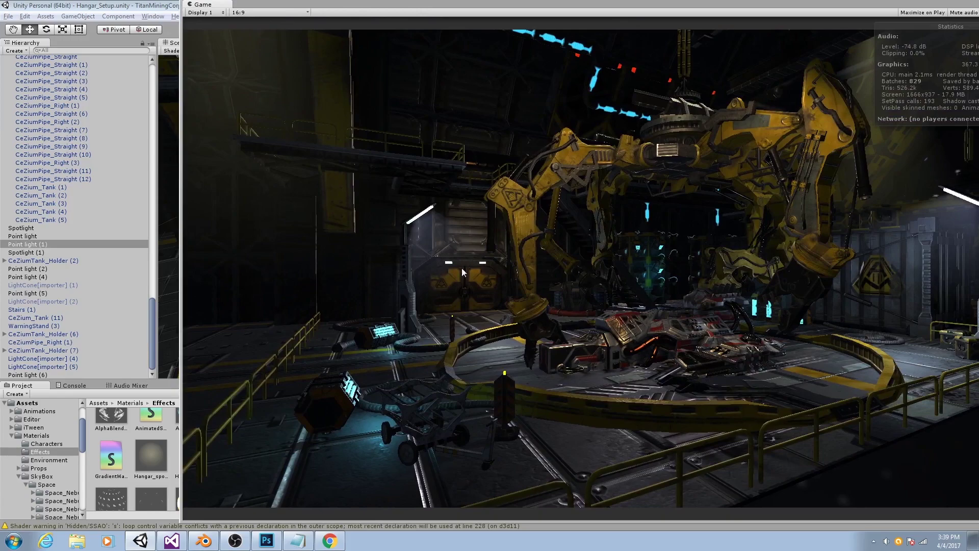
key(ctrl+p)
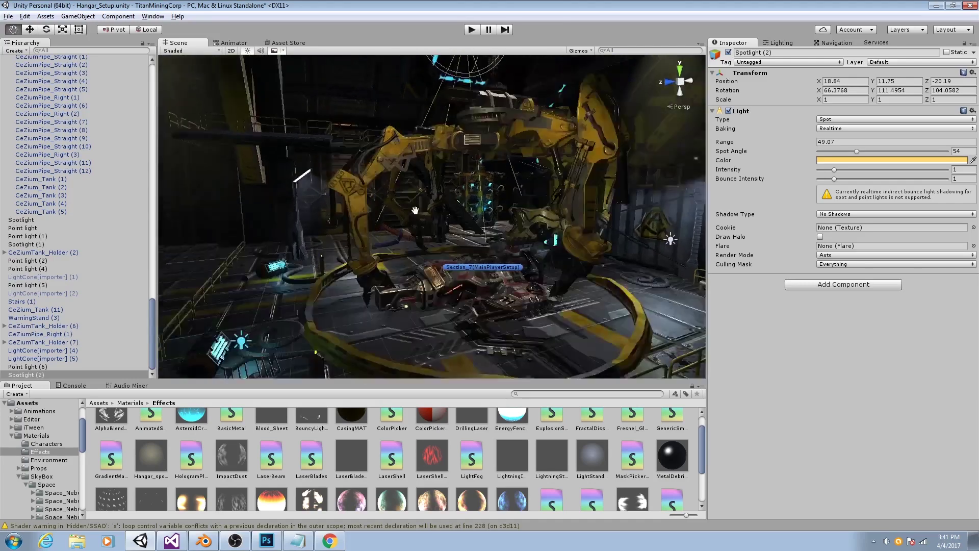
key(ctrl+p)
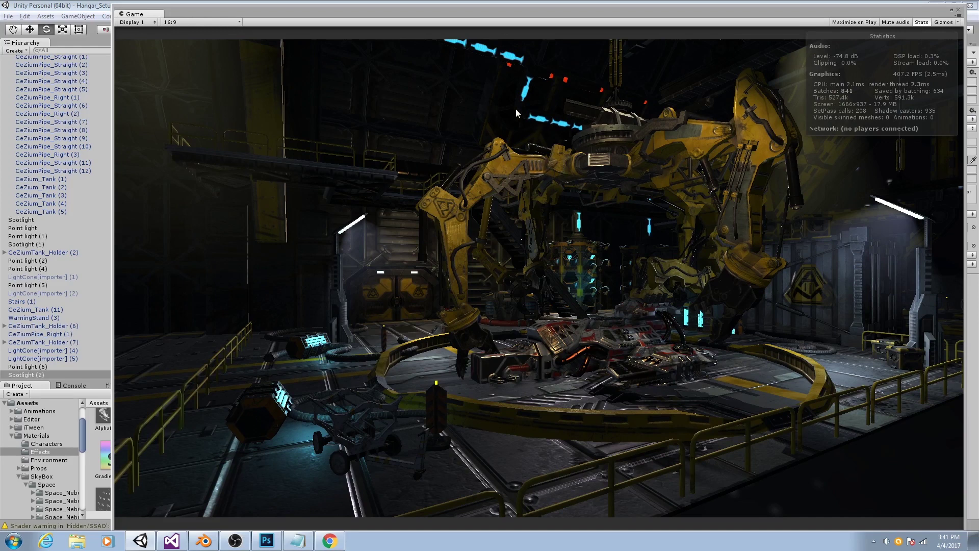
key(ctrl+p)
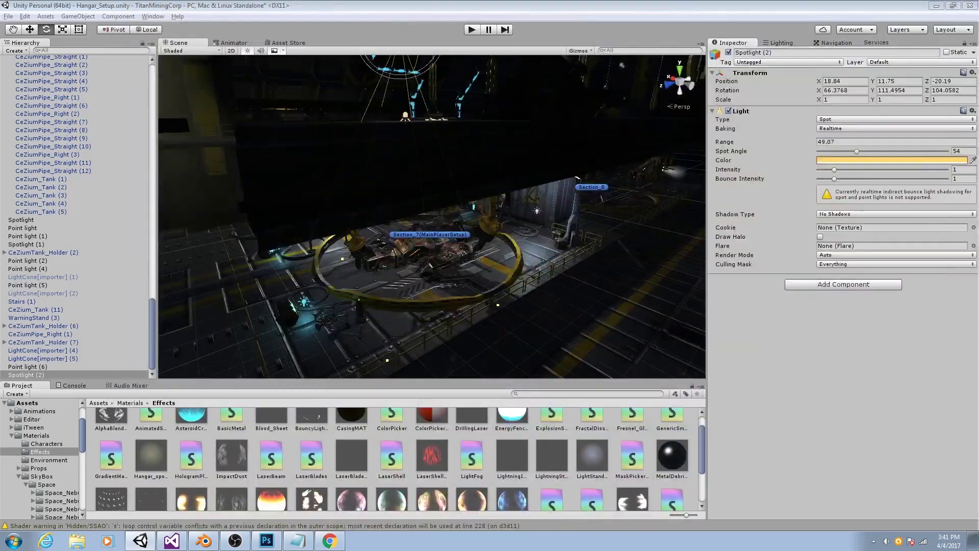
Inspect the warm point light, stairs, ship crane, floor light cone and player ship base to review the lighting around them.
scroll(616, 271, up, 10)
right_drag(535, 301, 416, 280)
click(398, 246)
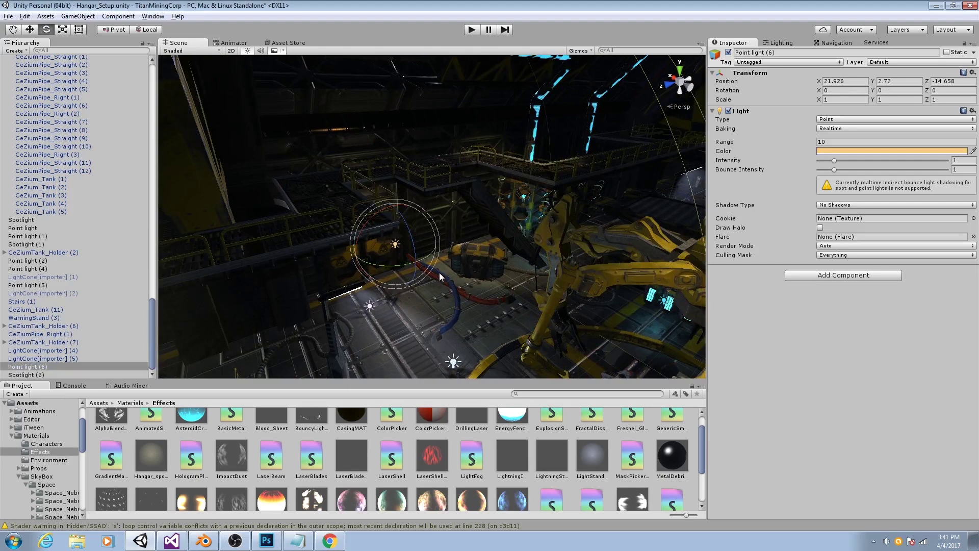
scroll(488, 240, up, 1)
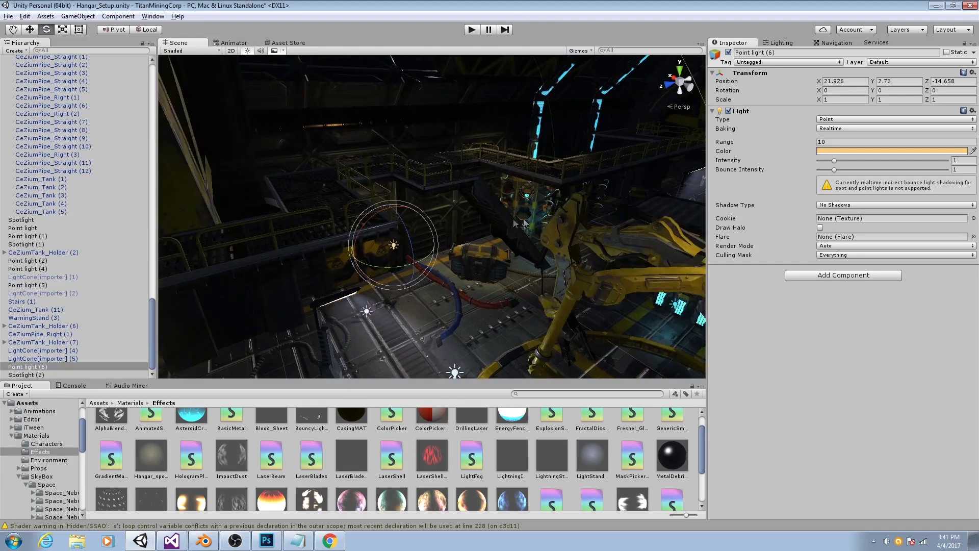
click(489, 213)
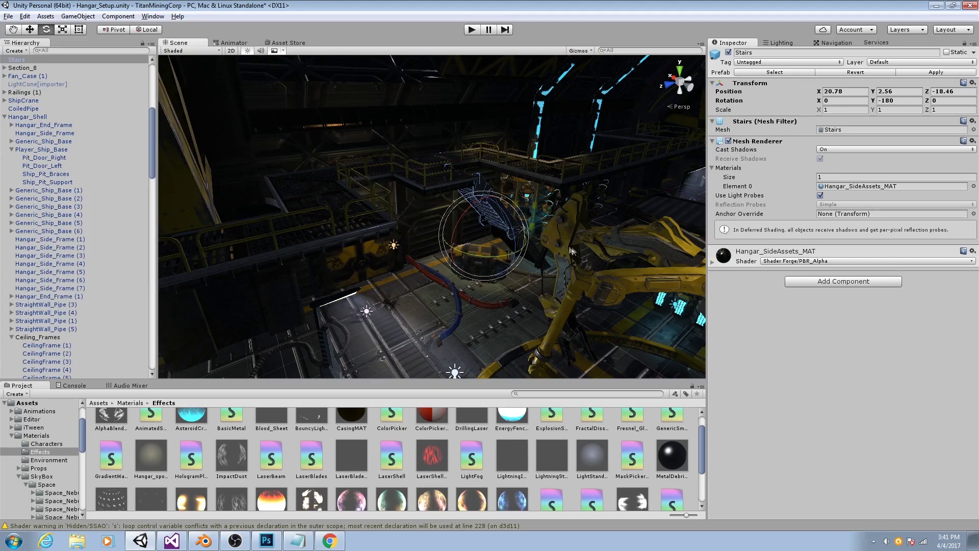
click(532, 246)
scroll(532, 246, down, 3)
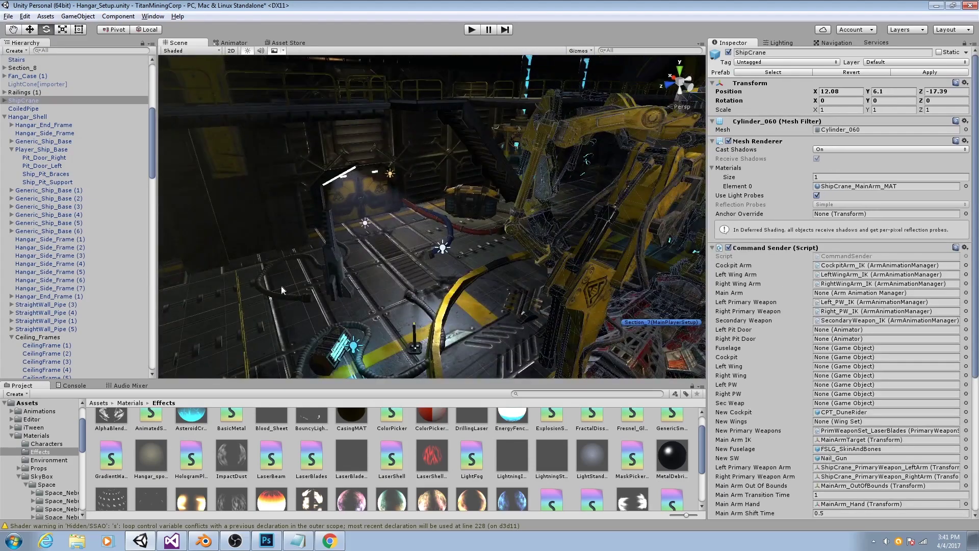
click(282, 287)
middle_drag(296, 302, 464, 265)
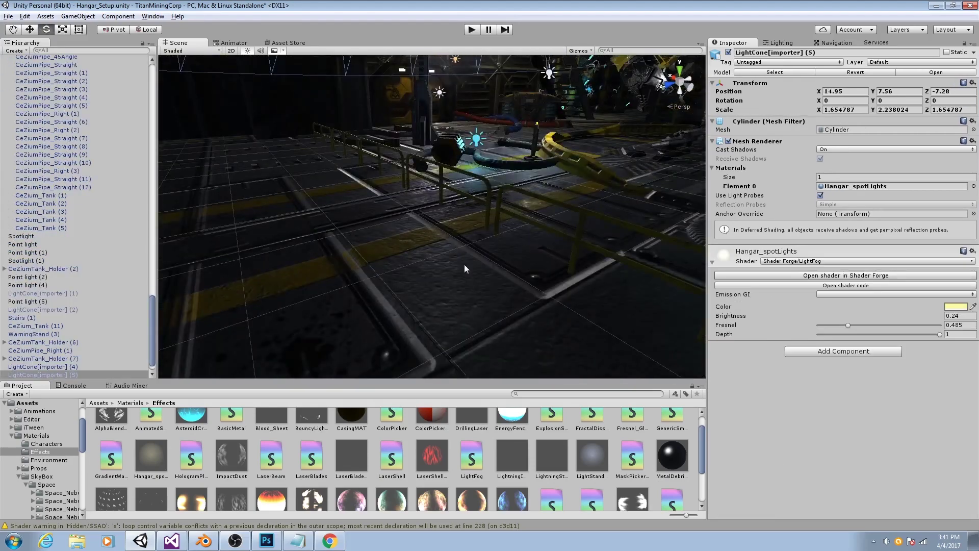
click(464, 264)
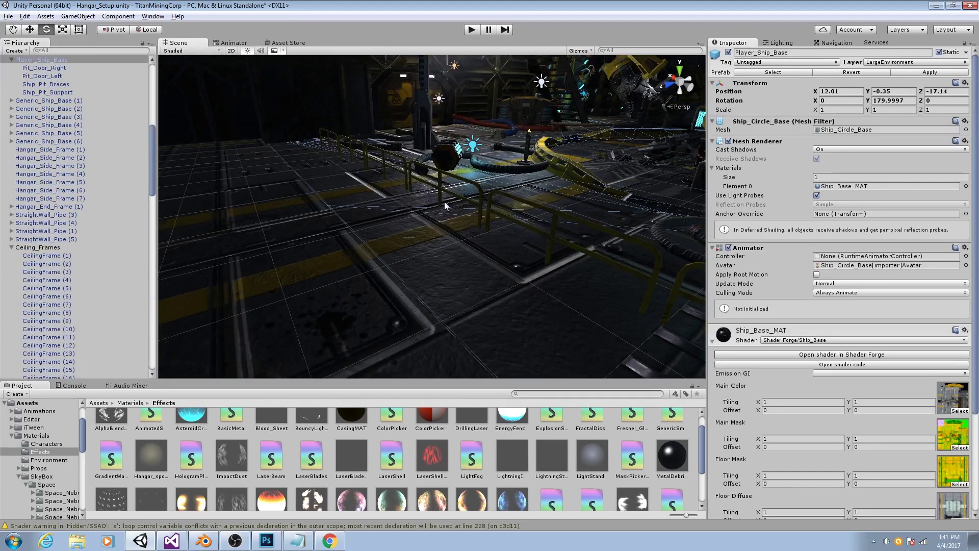
scroll(519, 206, down, 2)
middle_drag(519, 206, 476, 220)
scroll(476, 220, up, 3)
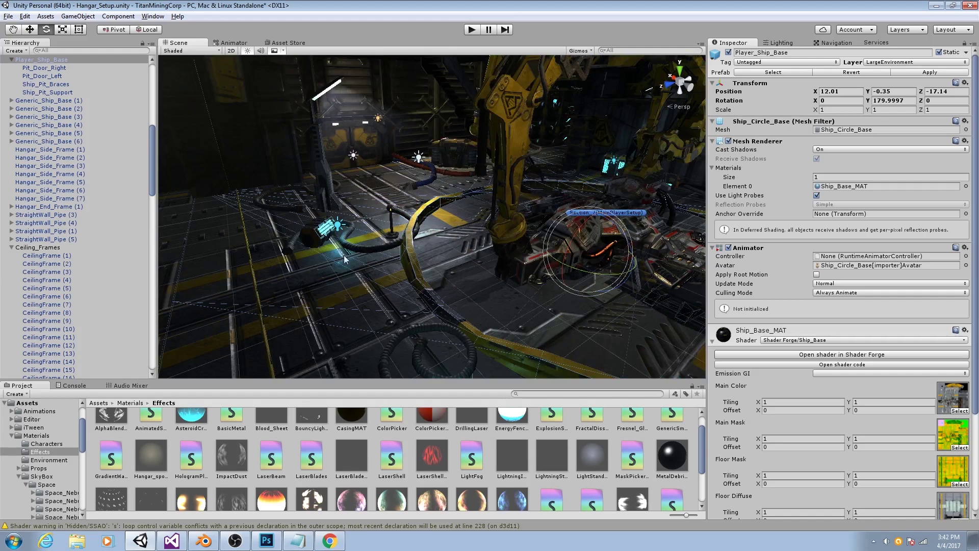
Examine the raised walkway, its right-angle railing and the lighting between the yellow door and the crane.
scroll(421, 220, down, 2)
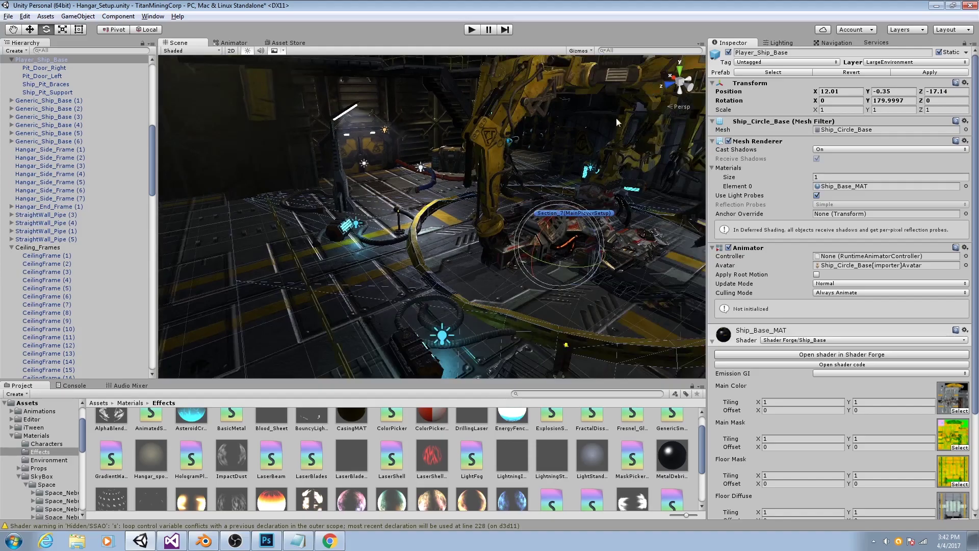
alt+drag(589, 167, 444, 278)
alt+right_drag(444, 284, 511, 262)
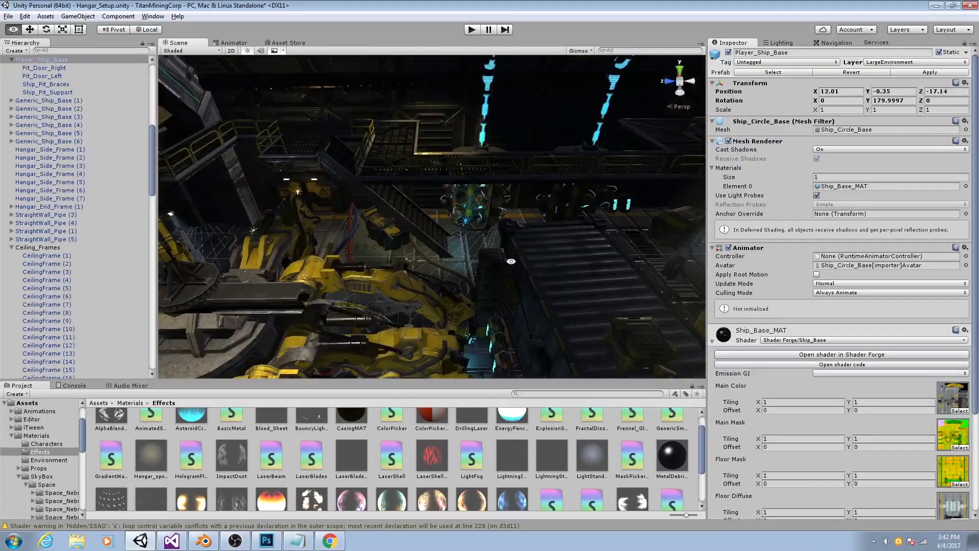
scroll(494, 243, up, 4)
scroll(461, 245, up, 3)
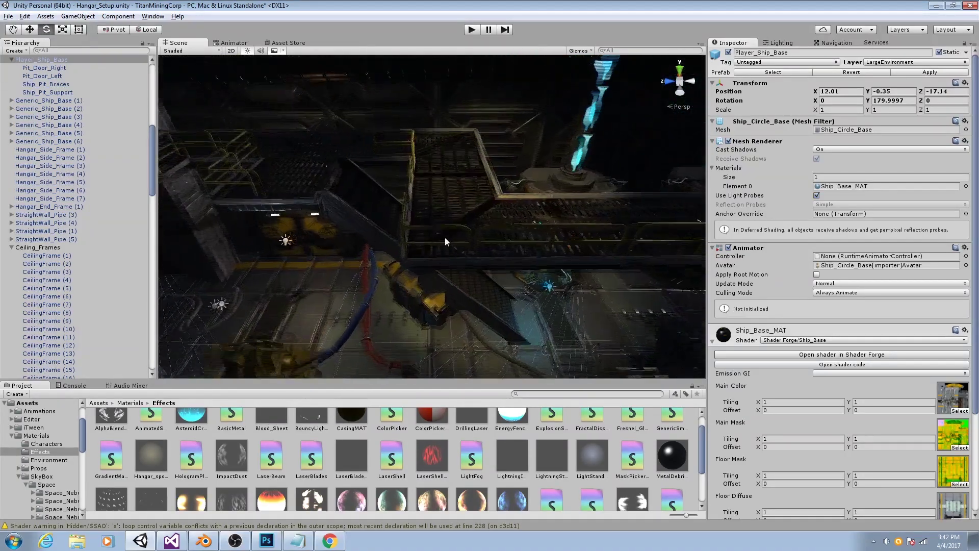
click(406, 242)
scroll(404, 247, up, 1)
alt+drag(361, 271, 406, 255)
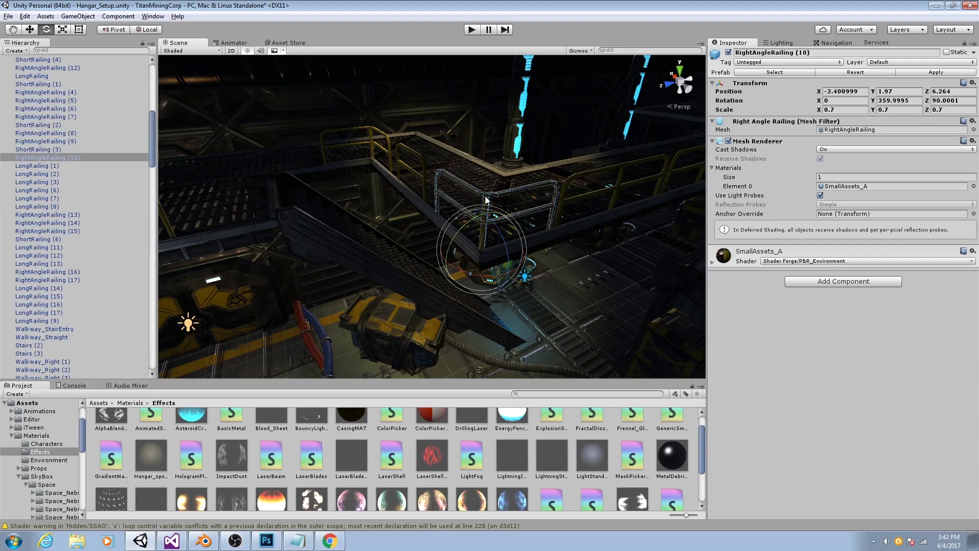
scroll(482, 207, down, 4)
scroll(391, 274, down, 2)
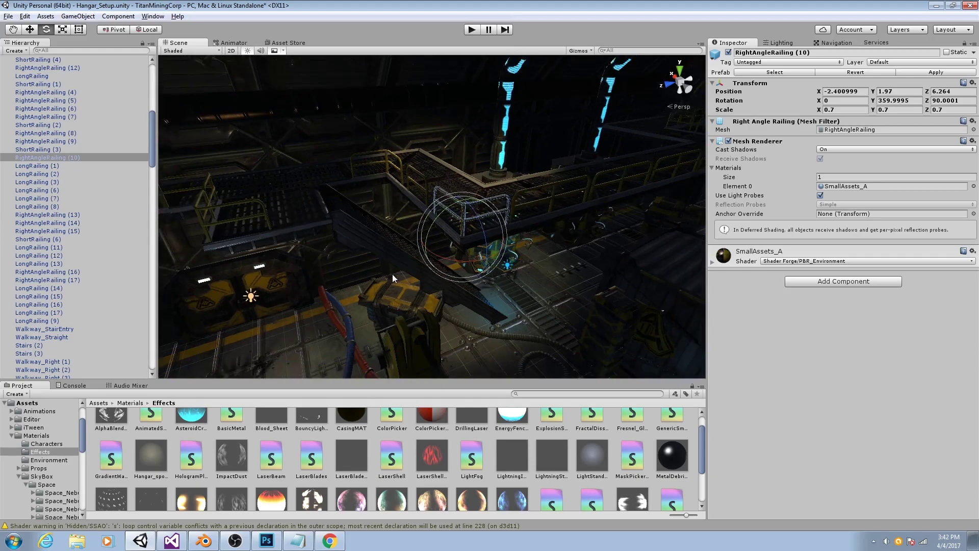
middle_drag(392, 273, 462, 225)
alt+drag(462, 224, 416, 222)
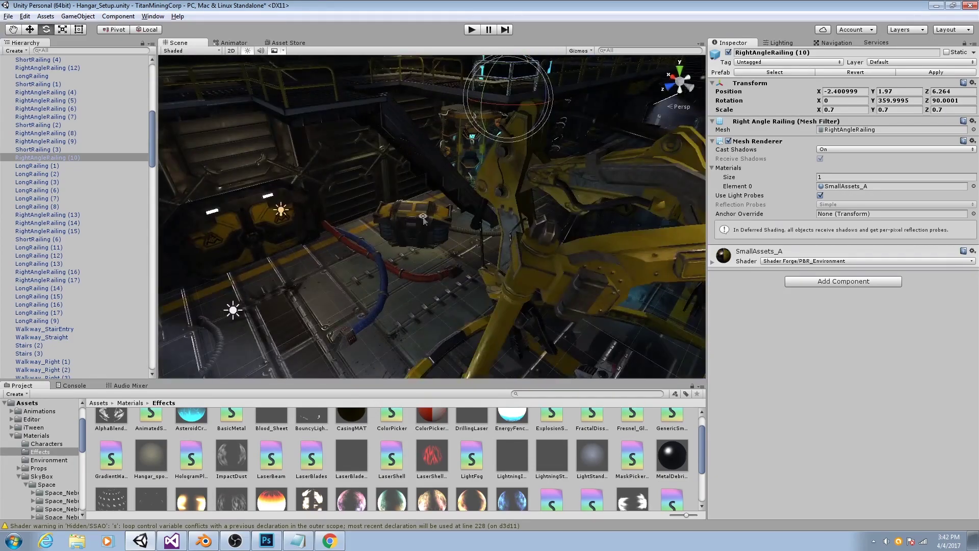
Inspect the colored pipes, the door frame and the walkway's corner railing near the yellow door.
click(415, 218)
right_drag(415, 216, 334, 241)
click(371, 283)
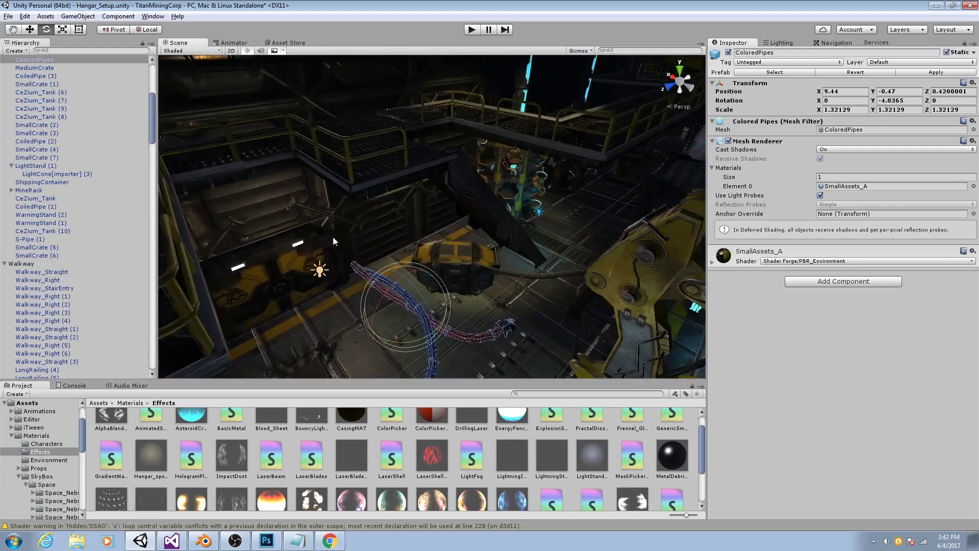
click(334, 241)
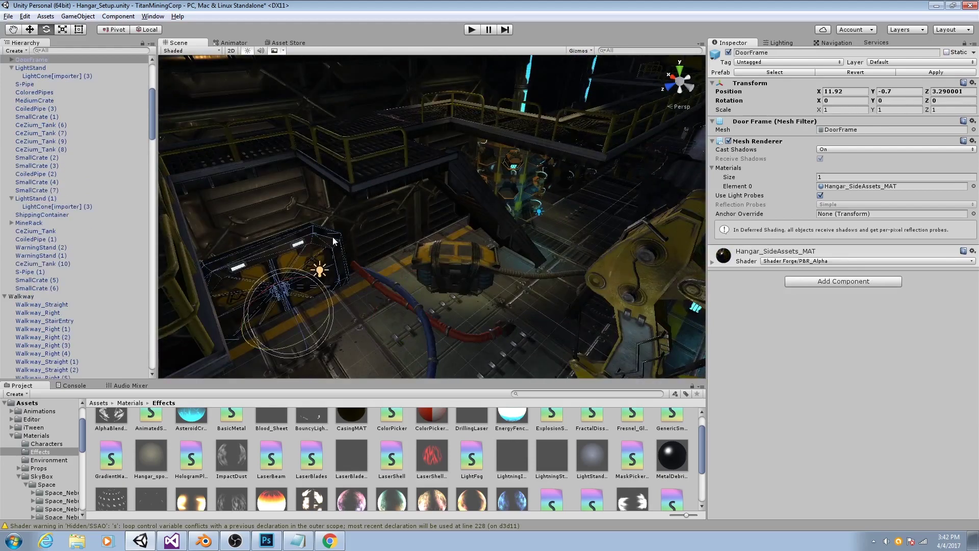
click(348, 164)
right_drag(467, 262, 454, 260)
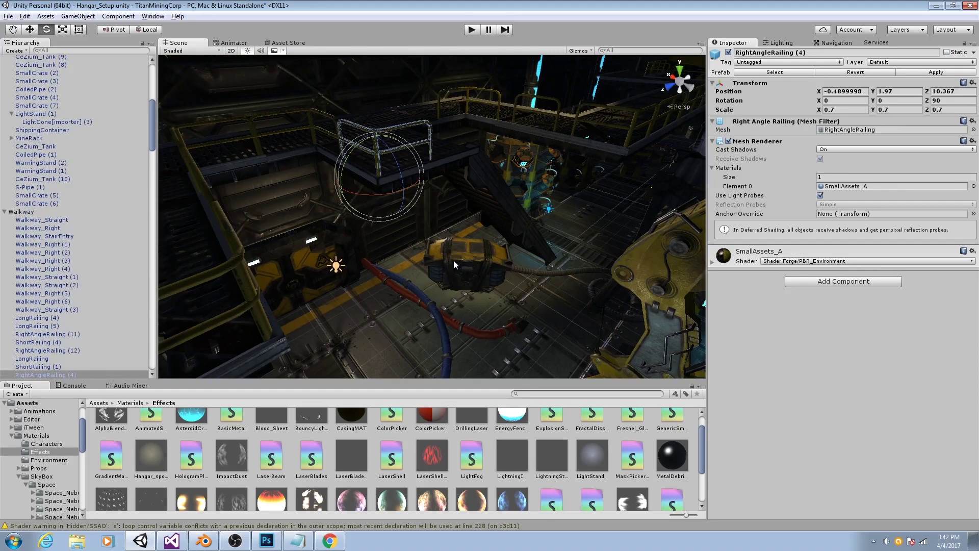
click(439, 305)
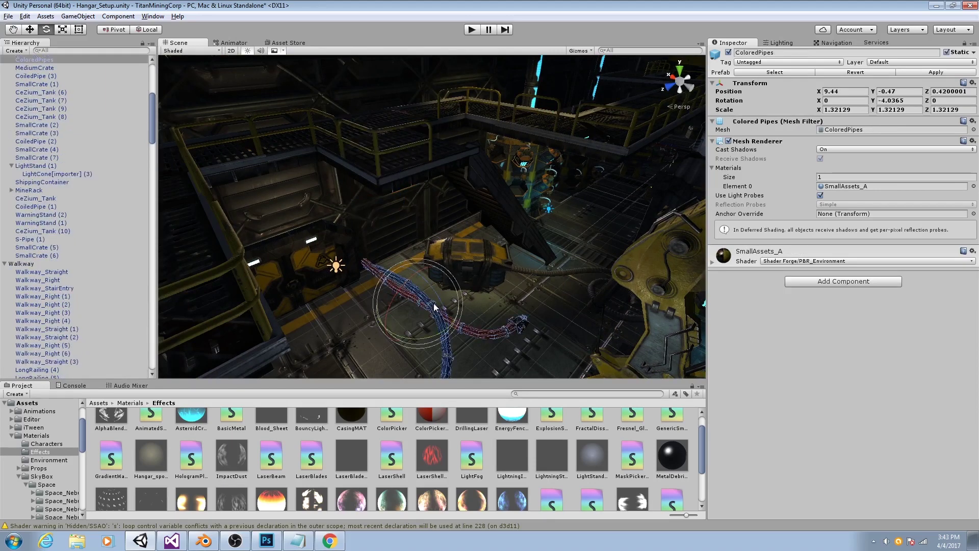
scroll(465, 297, up, 4)
right_drag(479, 344, 479, 345)
alt+drag(479, 345, 443, 374)
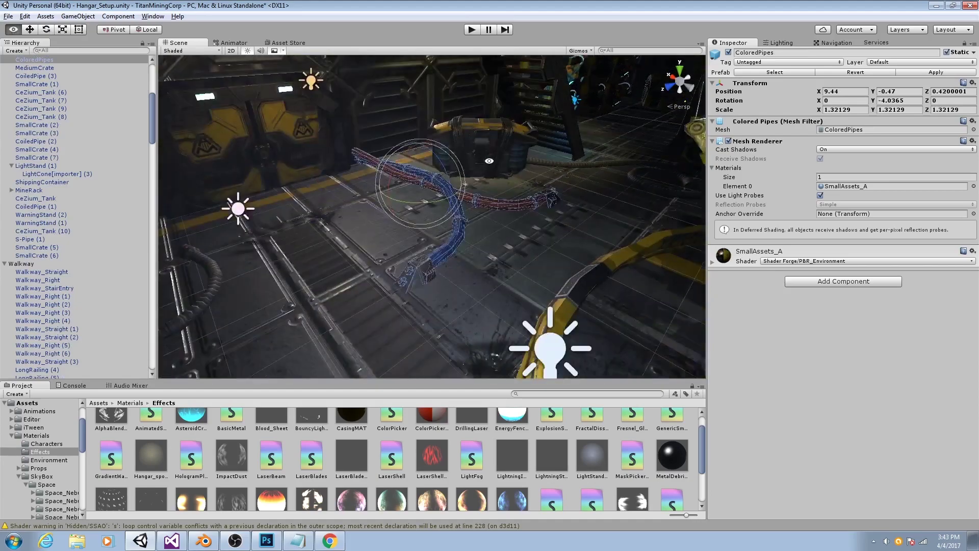
Inspect the shipping container and the CeZium tank and coiled pipe beside it.
scroll(459, 326, up, 4)
alt+drag(490, 239, 519, 220)
right_drag(519, 219, 503, 206)
click(504, 206)
key(f)
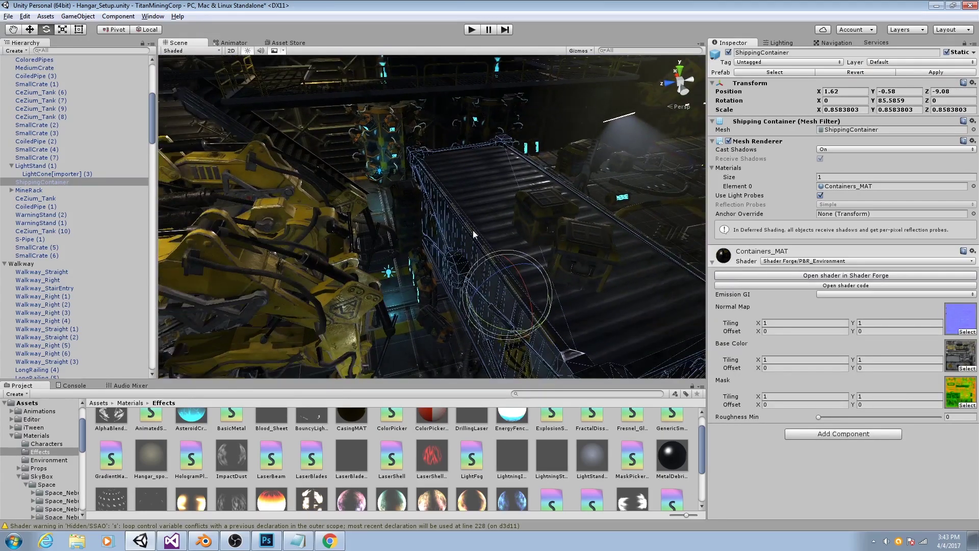
scroll(452, 225, up, 2)
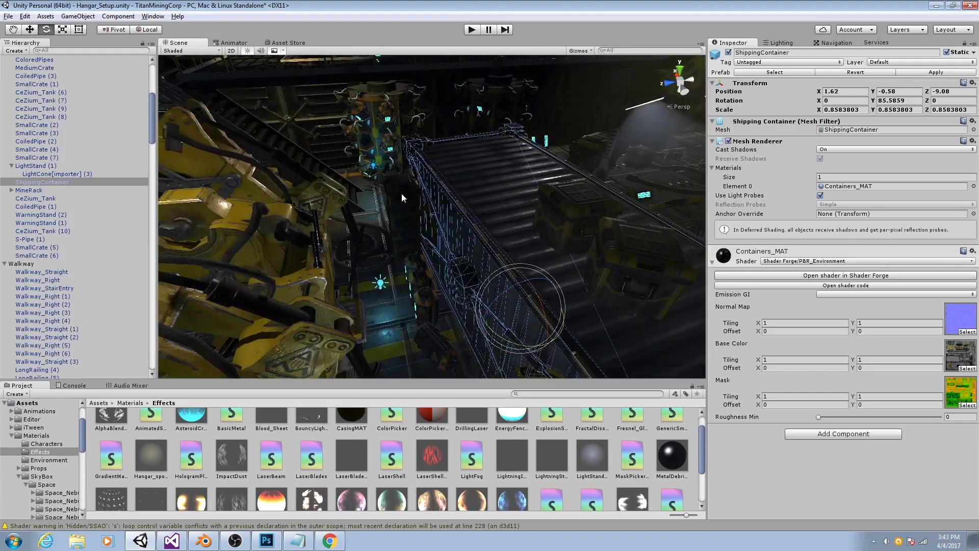
click(402, 197)
click(412, 281)
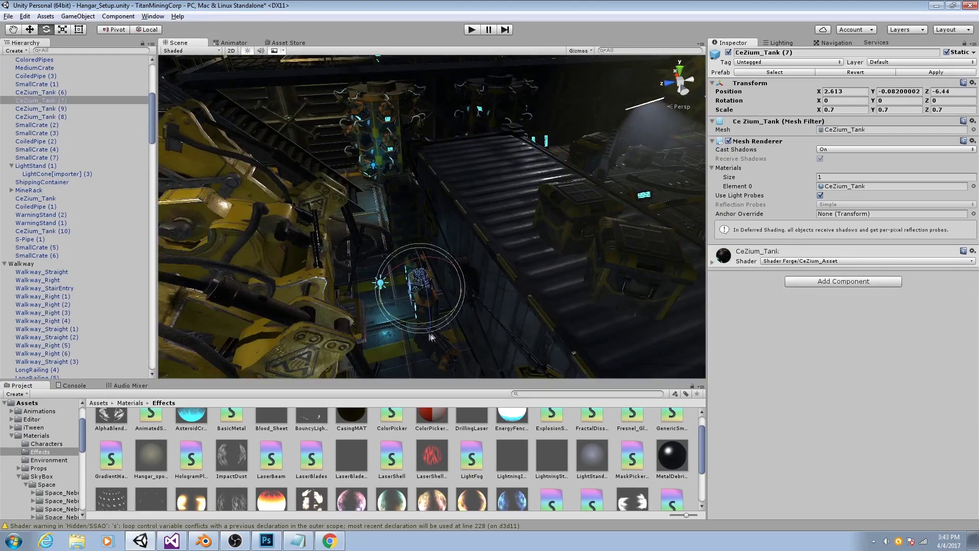
click(367, 266)
click(368, 267)
scroll(385, 272, up, 1)
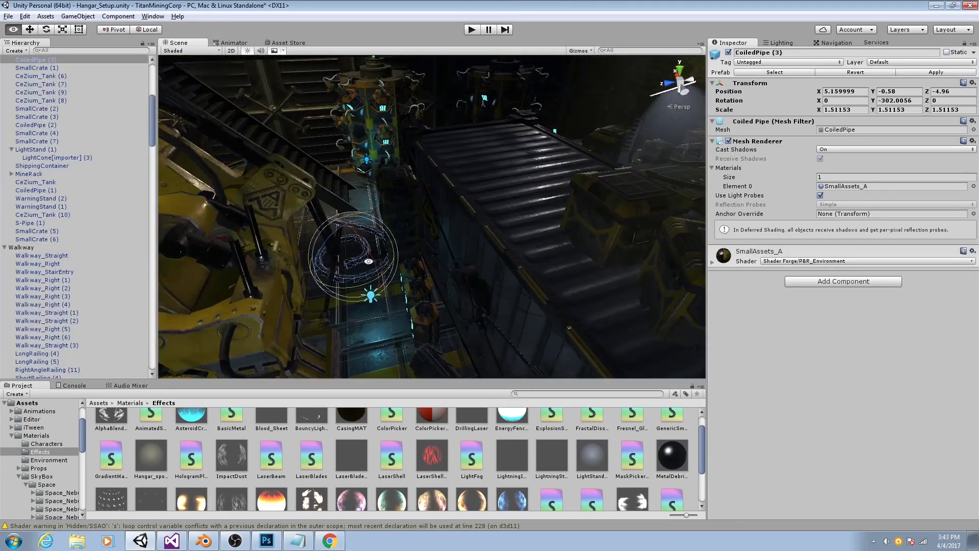
alt+drag(385, 272, 433, 277)
scroll(414, 197, up, 2)
Select the three stacked small crates beside the shipping container and turn off their Static flag.
click(414, 197)
scroll(427, 260, up, 3)
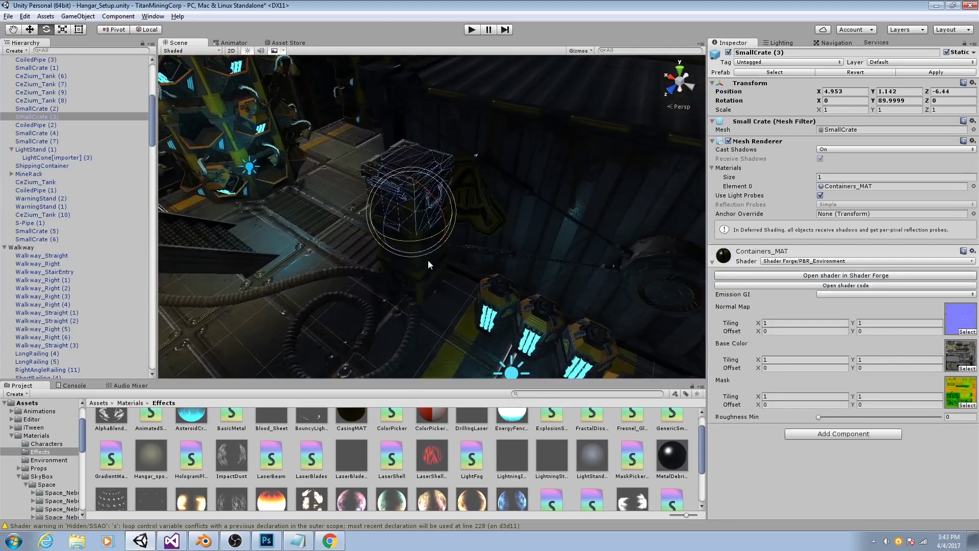
shift+click(427, 264)
shift+click(420, 311)
click(947, 52)
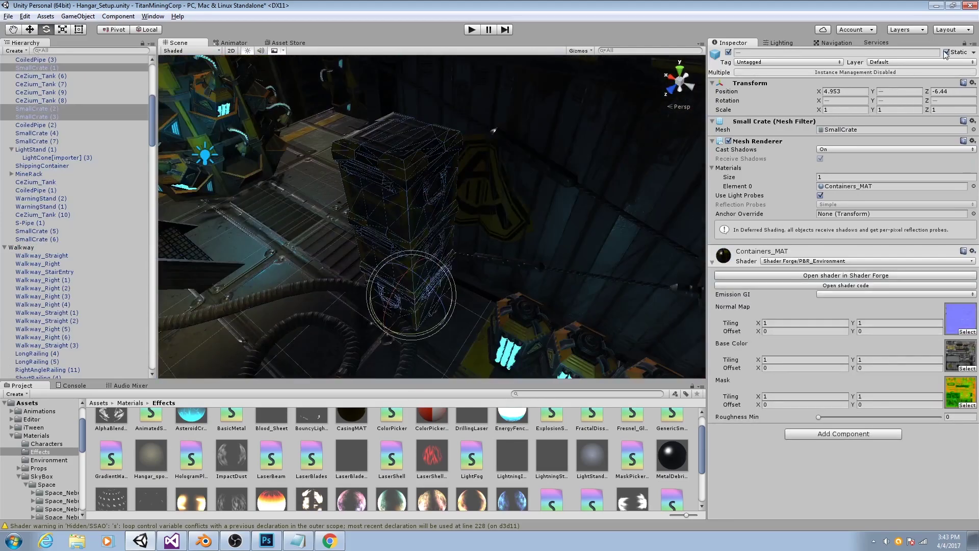
Examine the crane arms, the ship platform and the surrounding hangar lighting from above.
alt+drag(457, 209, 487, 219)
scroll(457, 210, down, 3)
scroll(457, 185, up, 2)
alt+right_drag(506, 268, 458, 235)
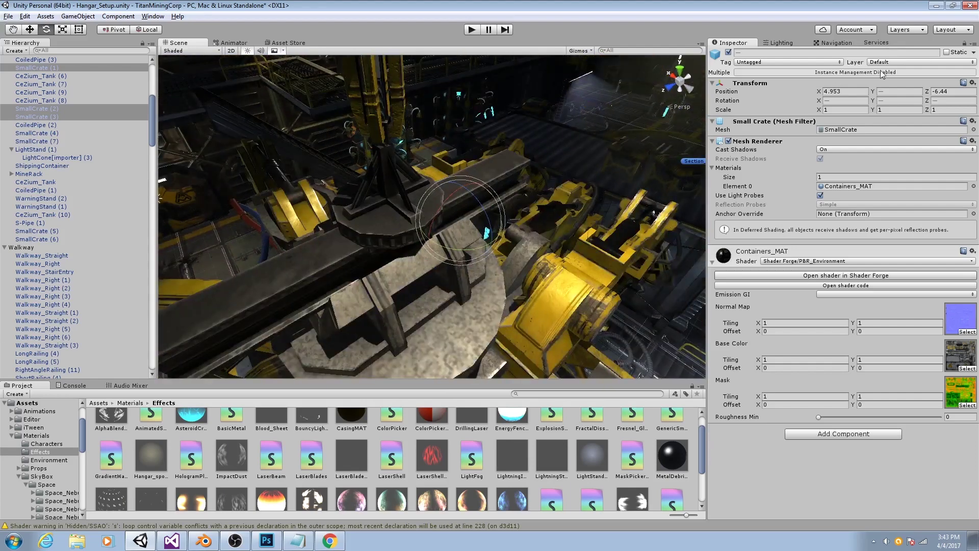
scroll(420, 212, down, 10)
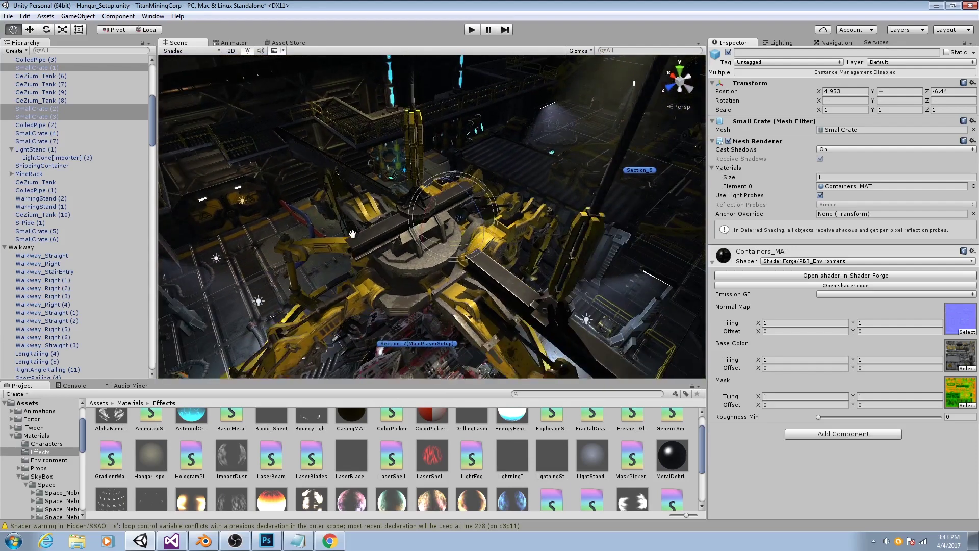
middle_drag(353, 224, 373, 186)
alt+drag(401, 228, 428, 252)
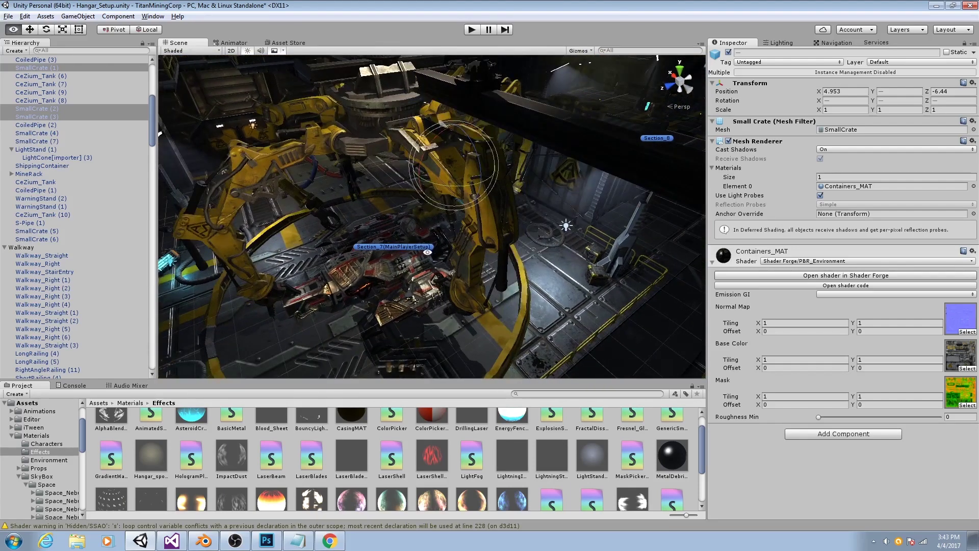
alt+drag(493, 245, 449, 234)
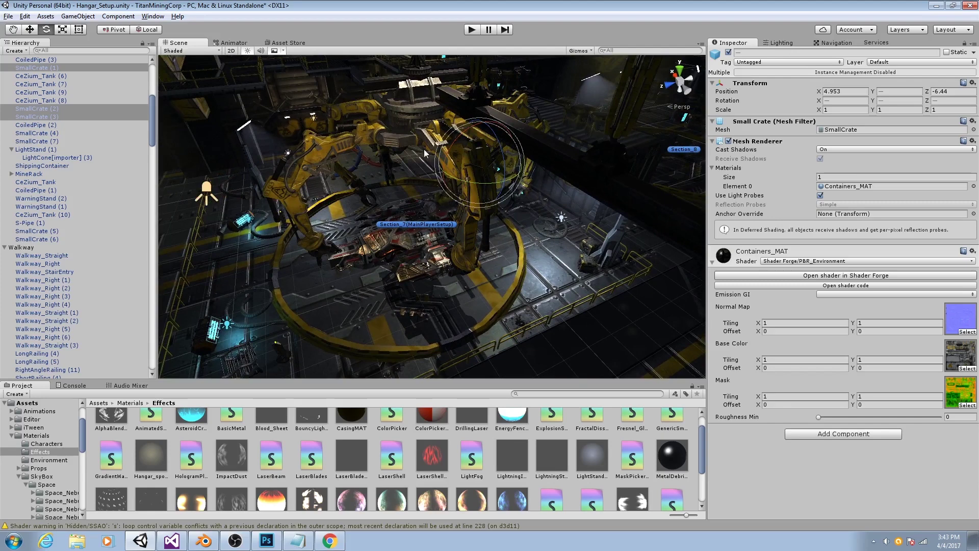
Enable Precomputed Realtime GI in the scene's lighting settings.
click(775, 45)
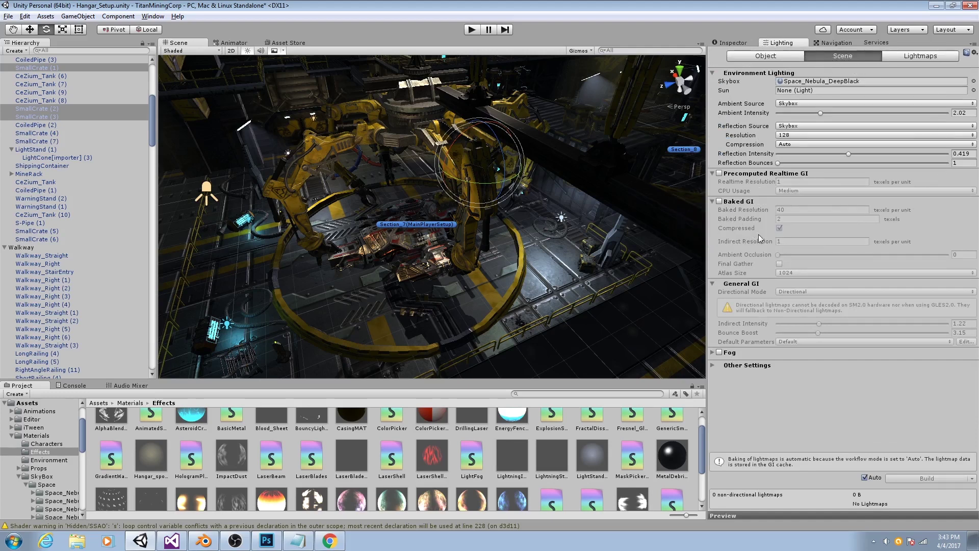
mouse_move(739, 183)
click(719, 174)
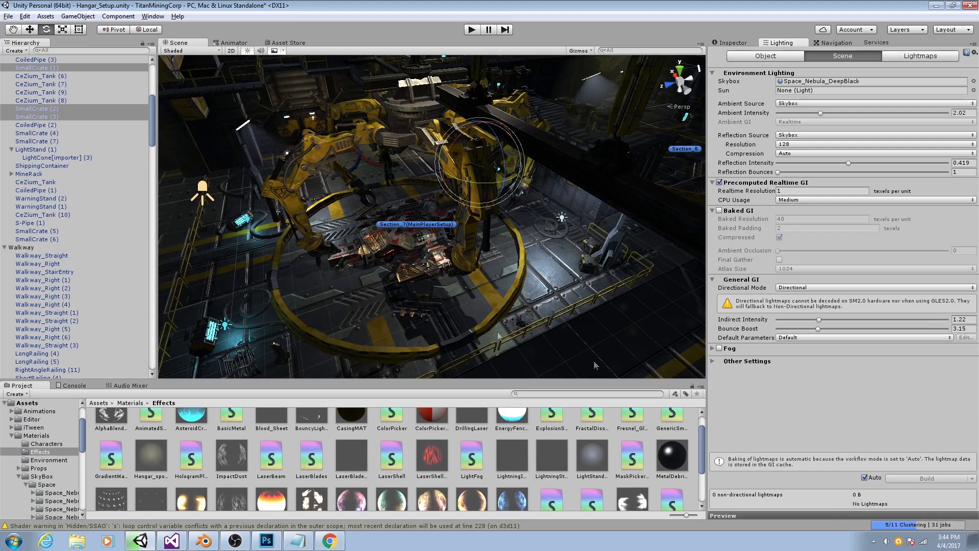
Examine the floor, light cone and cyan tank glow around the ship platform with realtime GI enabled.
scroll(408, 286, down, 4)
middle_drag(301, 329, 434, 285)
scroll(433, 284, up, 2)
click(419, 198)
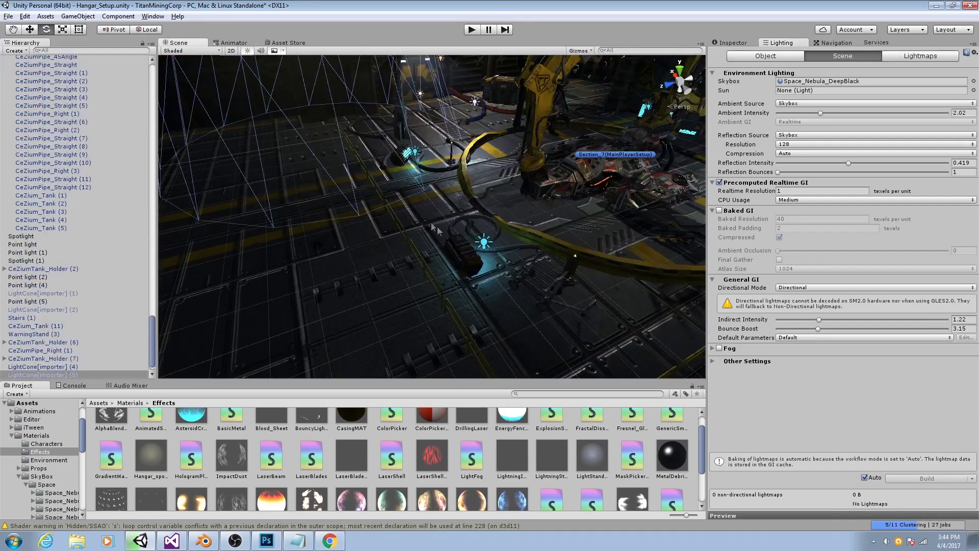
middle_drag(535, 209, 395, 271)
click(385, 259)
scroll(408, 291, up, 2)
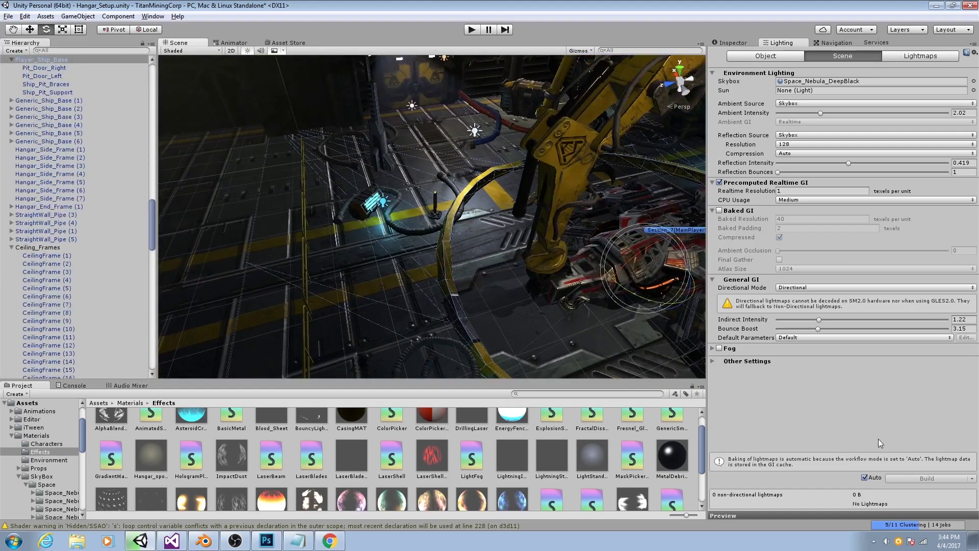
middle_drag(426, 284, 430, 286)
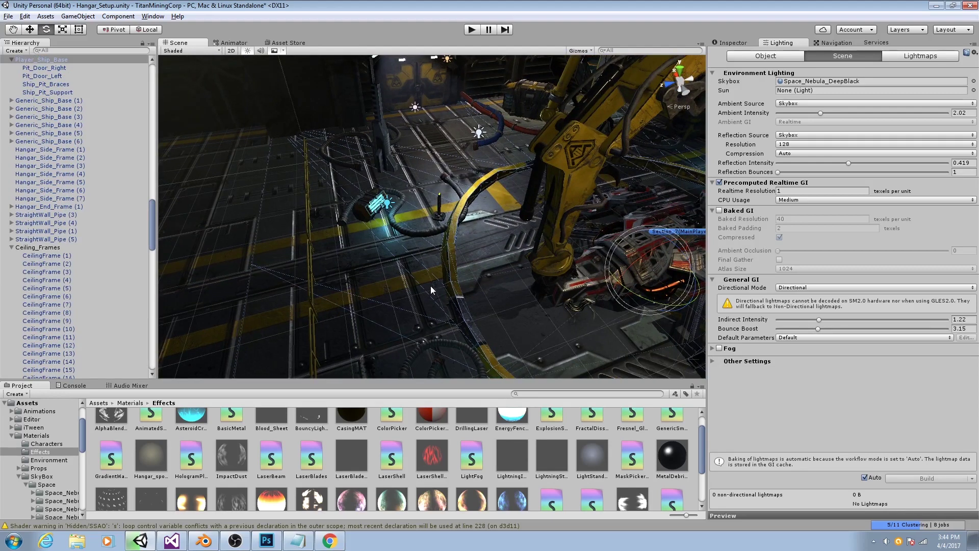
alt+drag(436, 273, 471, 287)
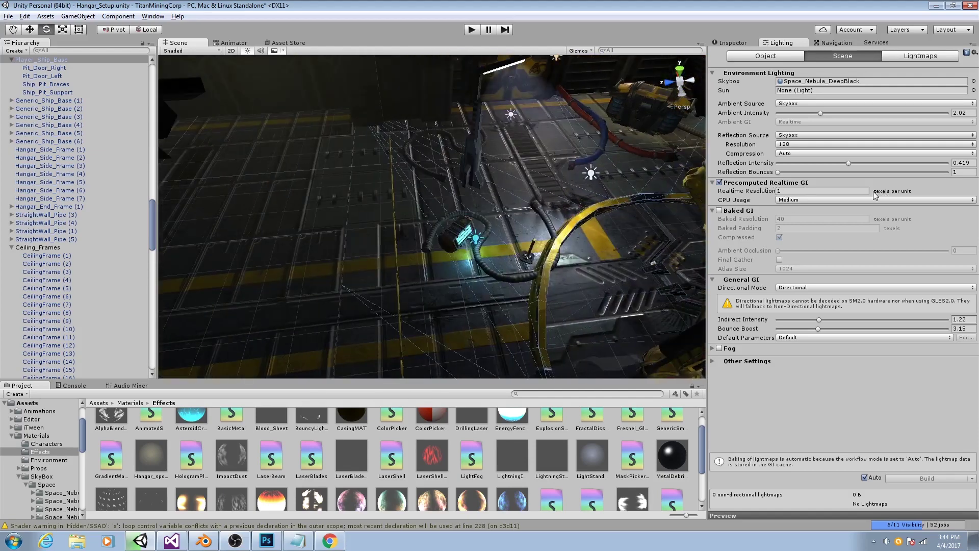
scroll(399, 235, up, 3)
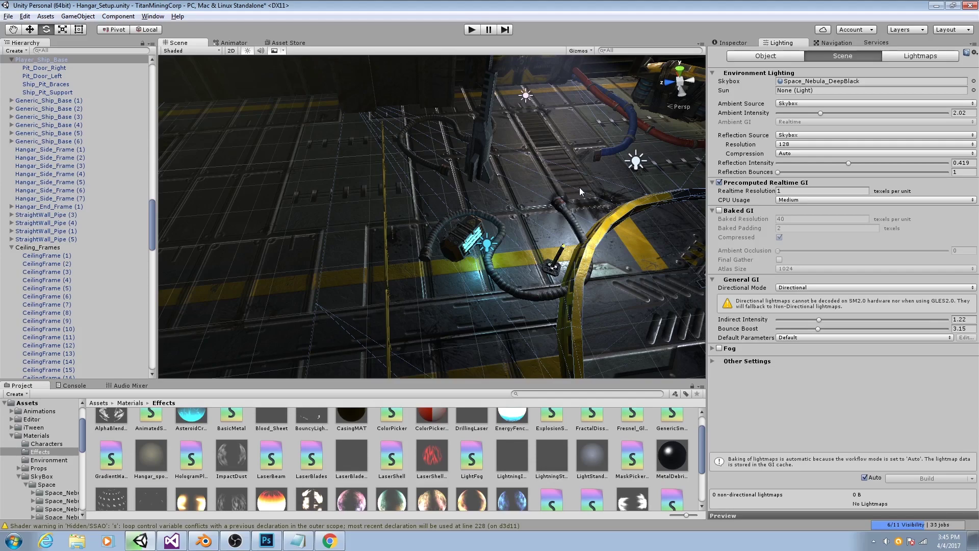
Examine the hangar floor, walkways and platform sections away from the main ship platform with realtime GI enabled.
scroll(579, 188, down, 15)
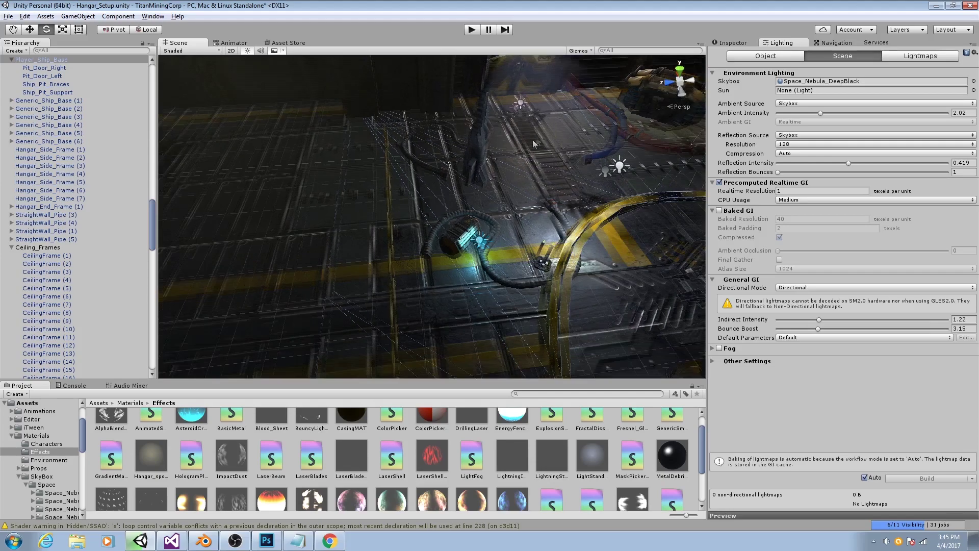
alt+drag(339, 235, 502, 224)
click(376, 247)
scroll(395, 225, down, 5)
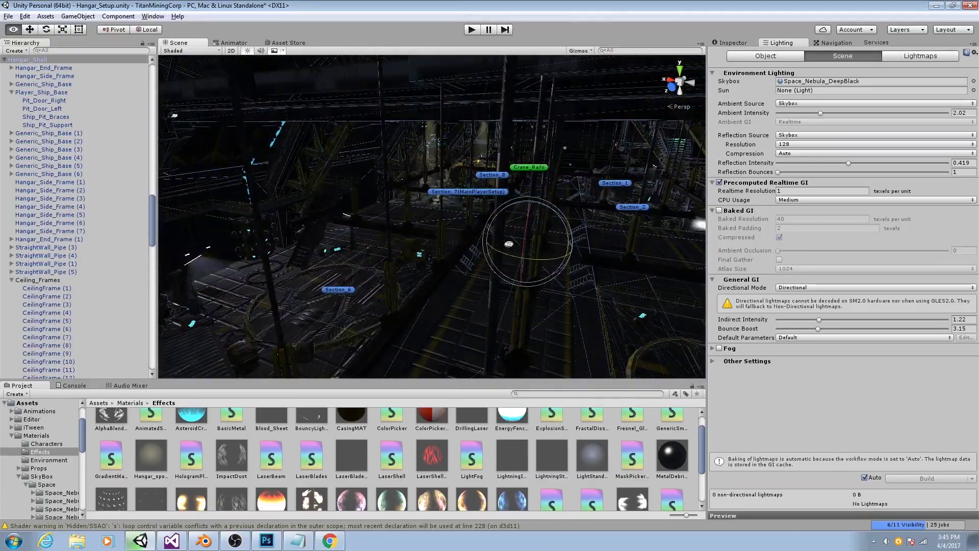
alt+right_drag(502, 224, 433, 234)
alt+drag(433, 234, 554, 312)
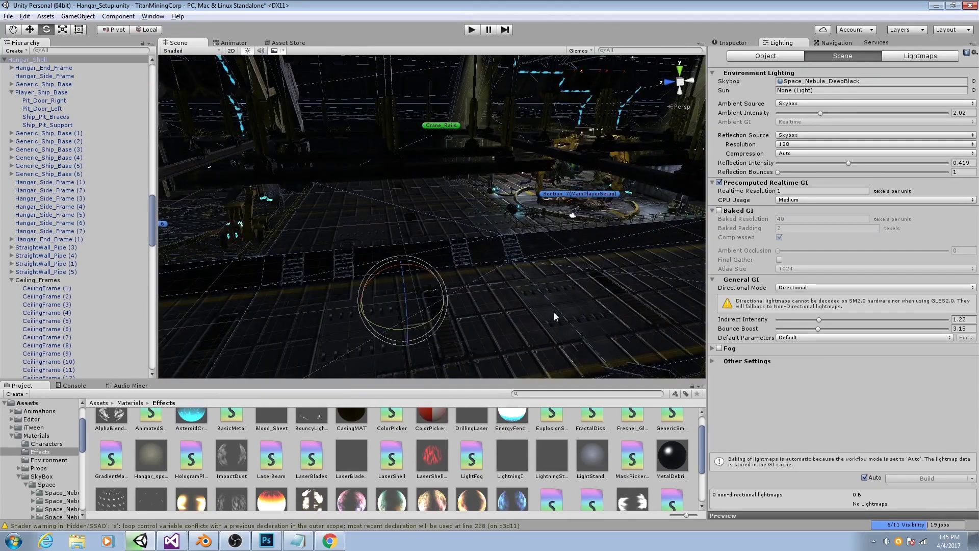
scroll(503, 265, up, 3)
scroll(464, 265, down, 2)
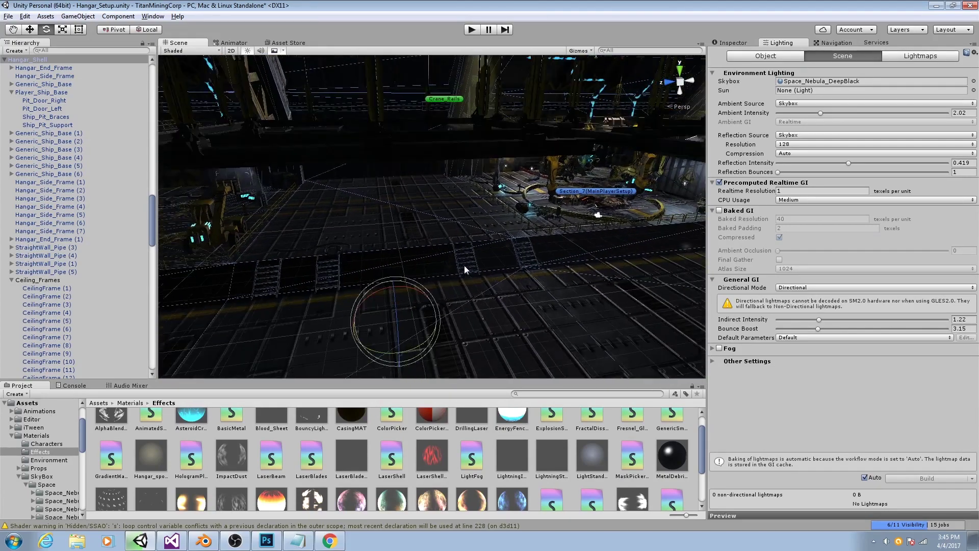
middle_drag(300, 249, 479, 249)
scroll(478, 248, up, 5)
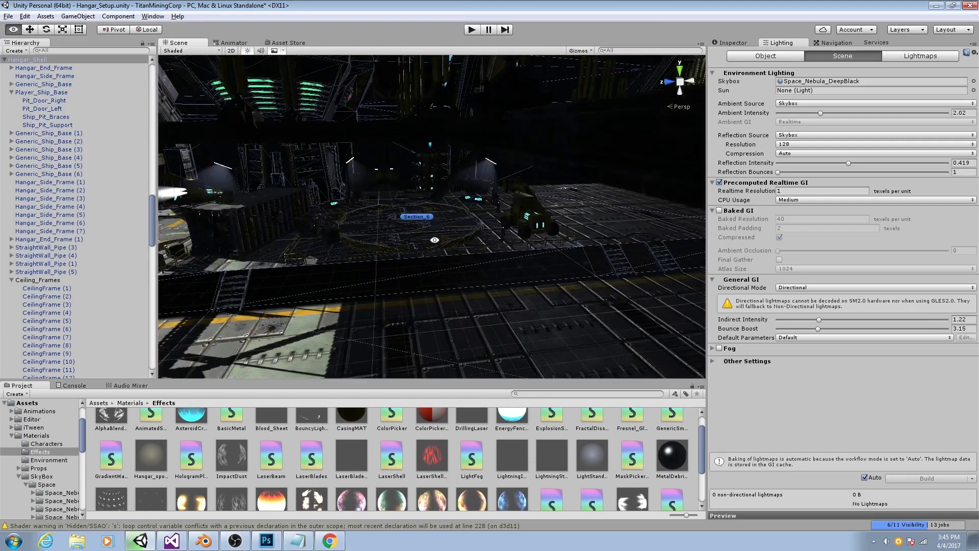
Compare the lighting on the Section_6 ship base with that on the main player platform and its cyan tanks.
click(571, 270)
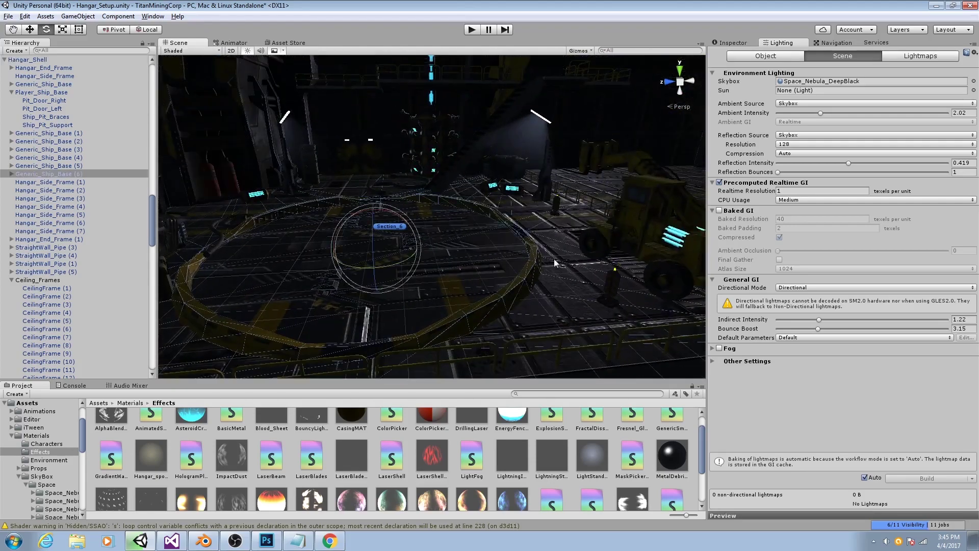
alt+drag(555, 262, 415, 259)
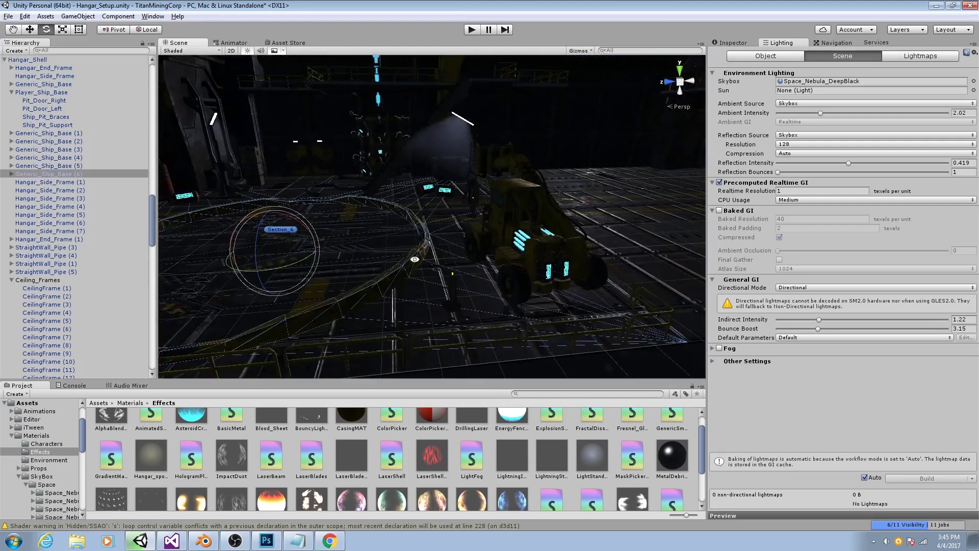
scroll(435, 188, down, 3)
middle_drag(499, 251, 302, 269)
scroll(402, 229, up, 3)
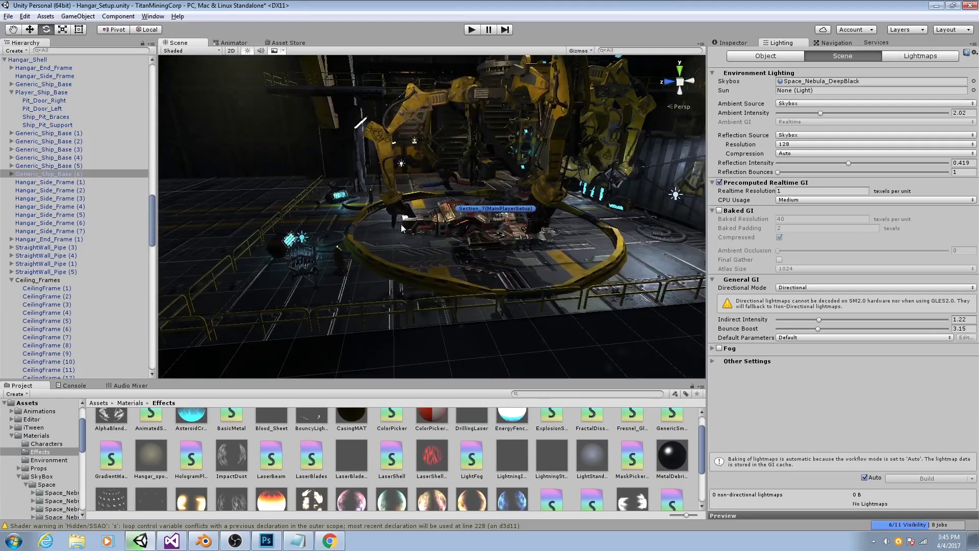
scroll(442, 289, up, 4)
click(349, 225)
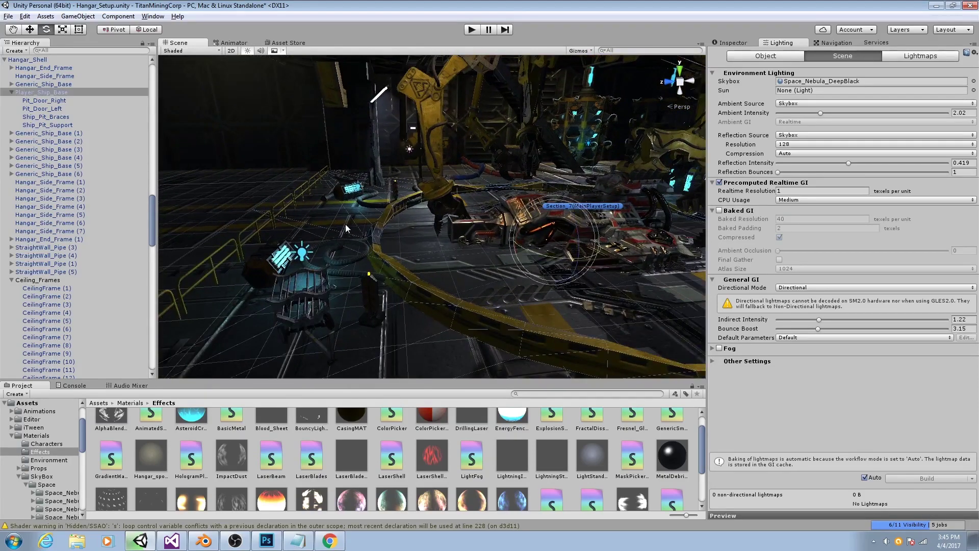
alt+drag(369, 233, 320, 198)
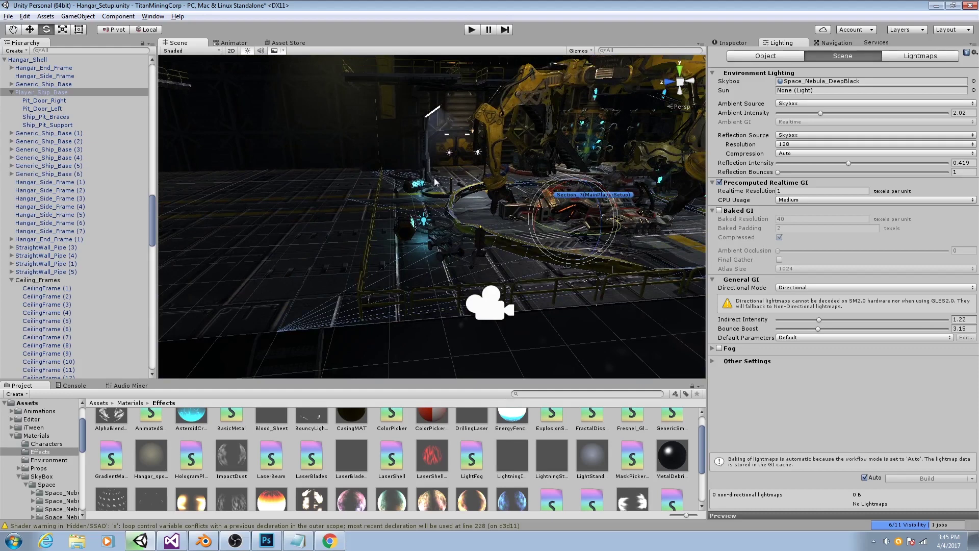
Examine the open end of the hangar from outside and select its end frame.
key(s)
right_drag(510, 232, 183, 84)
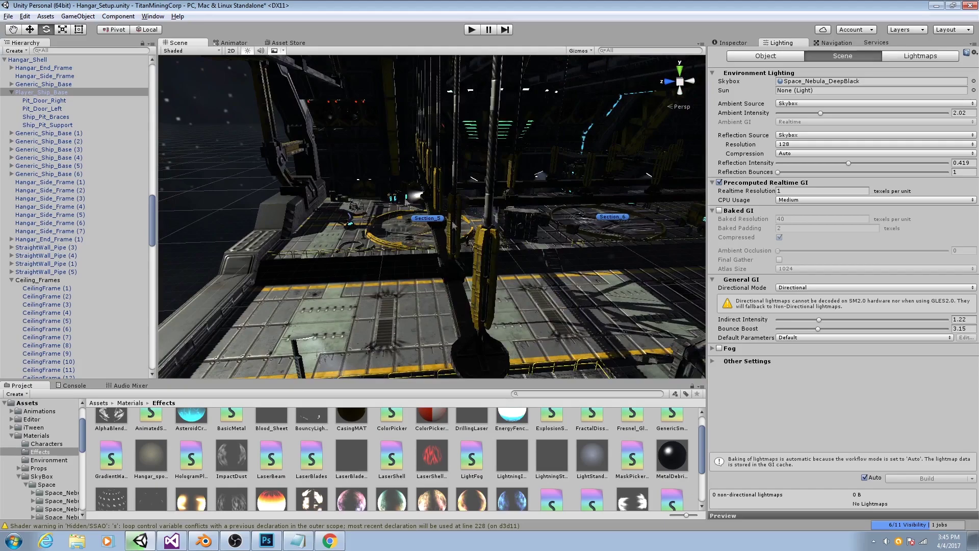
scroll(374, 229, down, 1)
scroll(374, 229, up, 1)
middle_drag(330, 224, 247, 314)
alt+drag(247, 315, 400, 211)
click(373, 200)
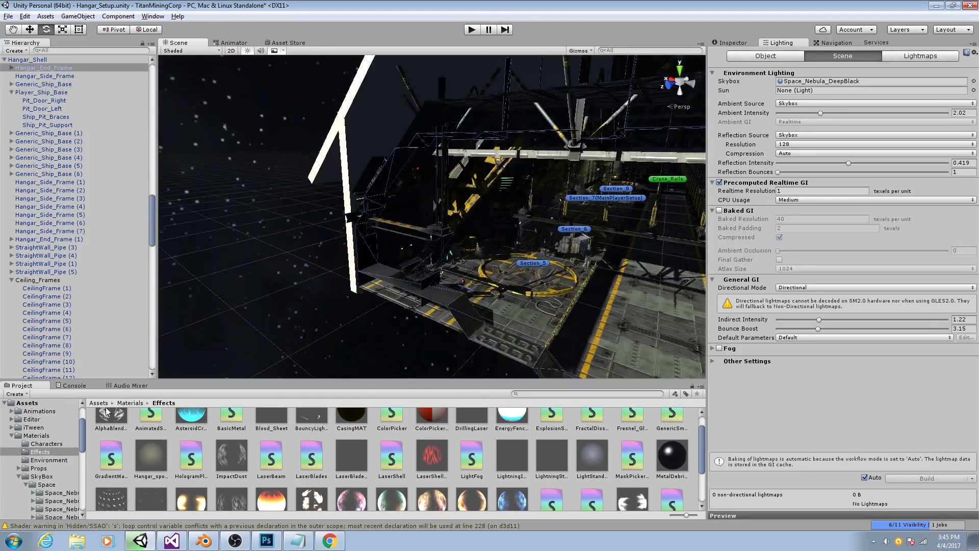
Open the Hangar_Shell model's import settings from the Meshes > Environment assets and examine its mesh preview.
click(105, 403)
double_click(267, 431)
double_click(151, 431)
scroll(179, 459, down, 1)
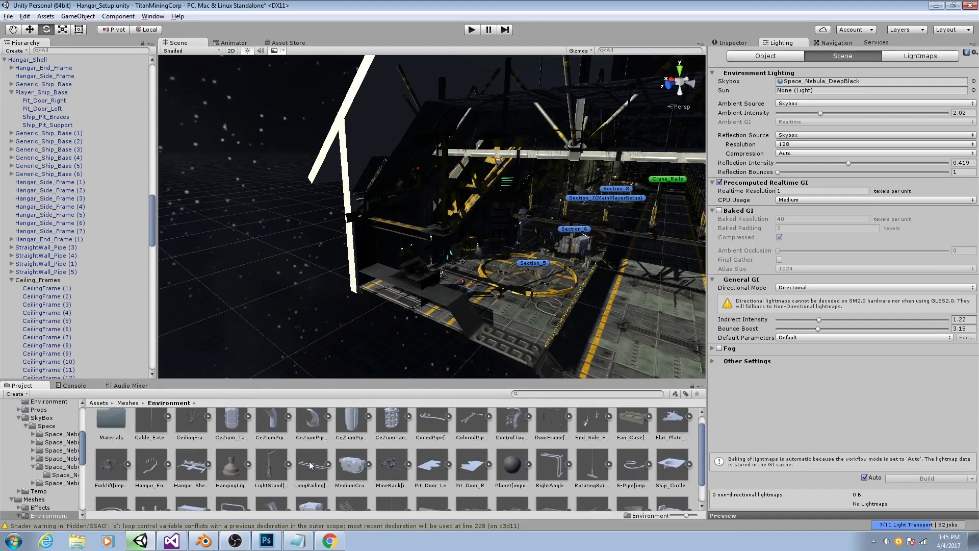
scroll(190, 472, up, 1)
click(191, 477)
click(806, 77)
drag(807, 411, 816, 439)
Select the large white roof covering cube above the hangar and inspect its Static flag and Mesh Renderer settings.
alt+drag(438, 194, 492, 210)
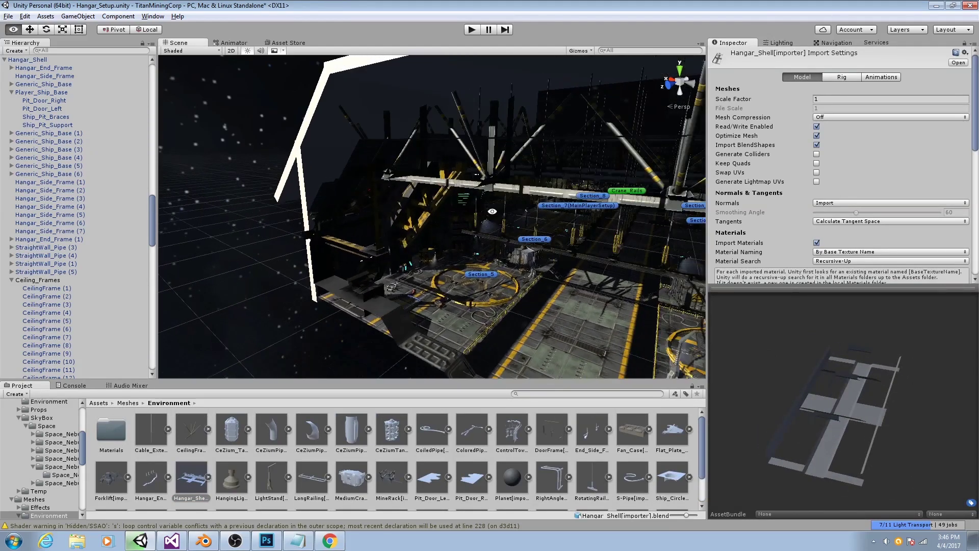
alt+drag(492, 210, 386, 190)
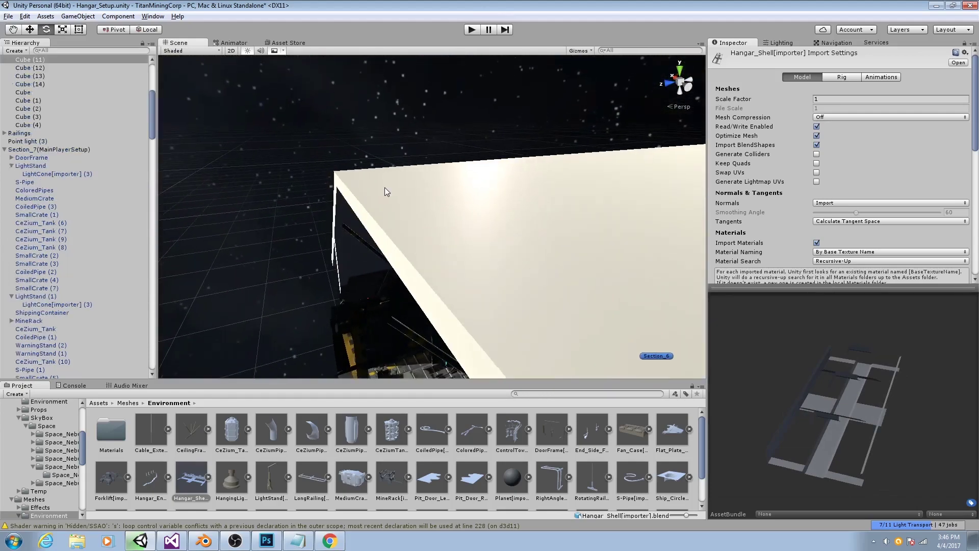
click(393, 219)
right_drag(394, 219, 411, 236)
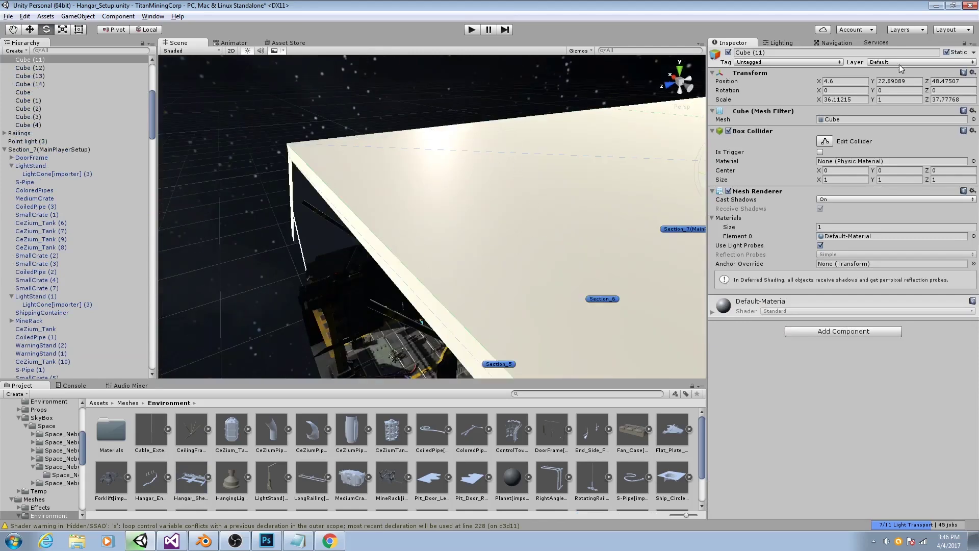
alt+drag(490, 138, 437, 258)
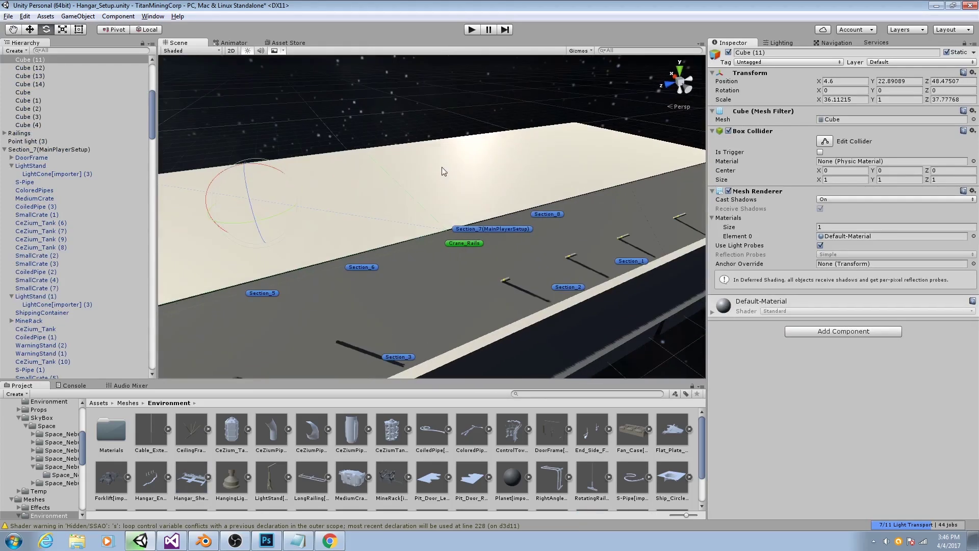
Inspect the other Roof_Covering cubes one by one to see how they enclose the top of the hangar.
click(553, 143)
click(638, 196)
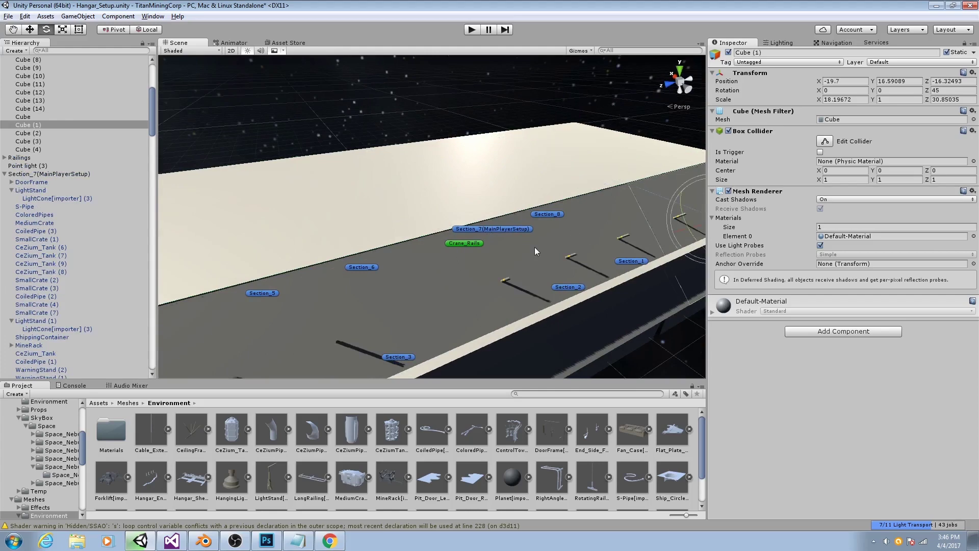
click(534, 247)
middle_drag(401, 249, 446, 243)
click(267, 223)
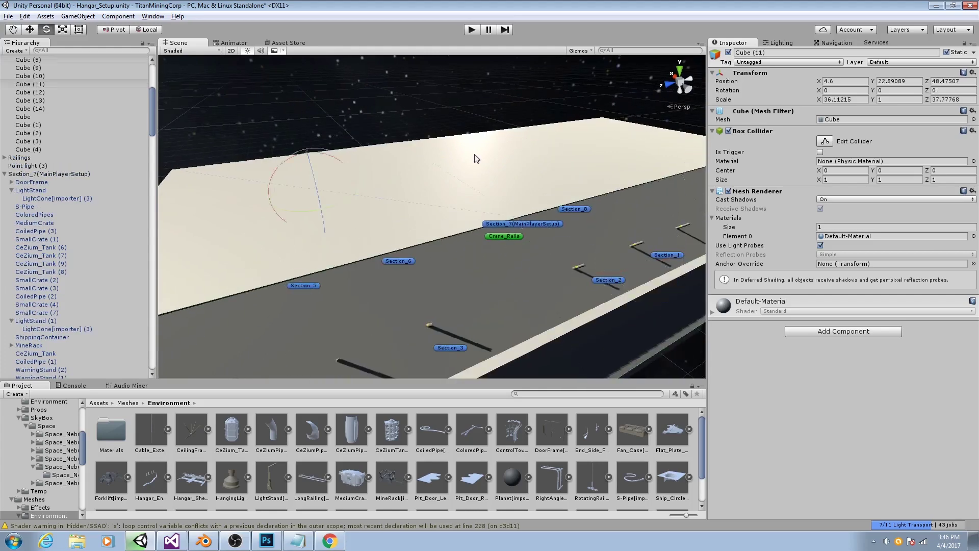
click(482, 155)
click(674, 140)
middle_drag(329, 220, 366, 235)
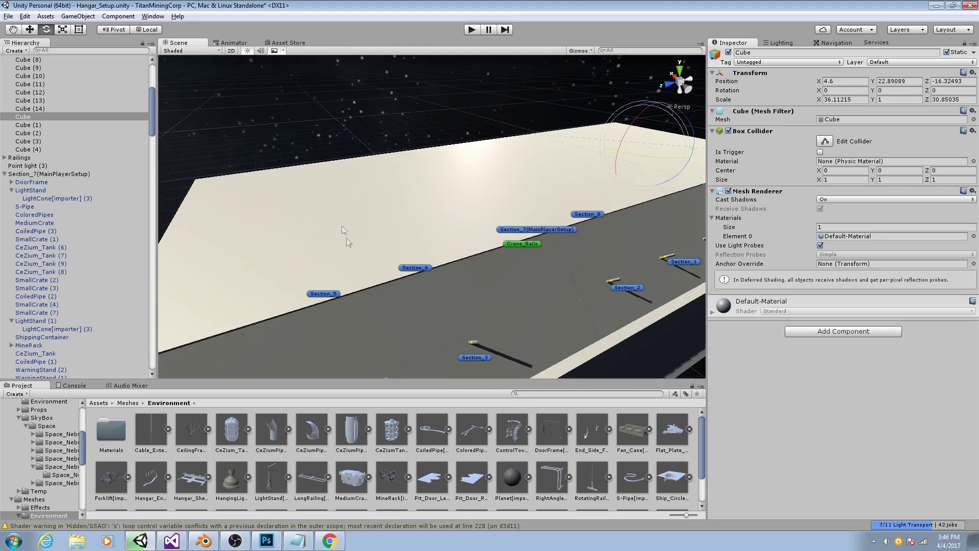
click(344, 233)
click(572, 170)
click(608, 156)
Return to the hangar interior and select the Main Camera facing the main ship platform.
alt+drag(396, 239, 382, 224)
click(381, 225)
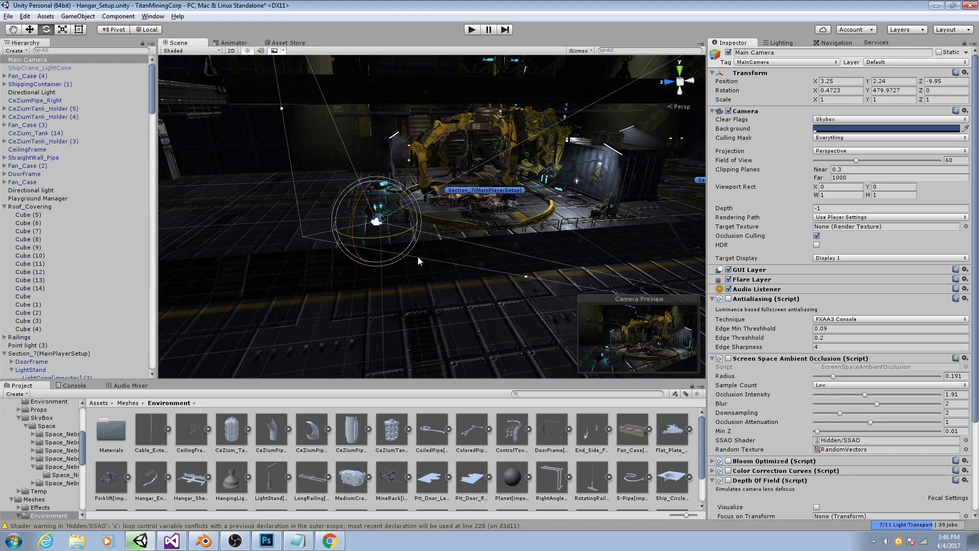
scroll(418, 256, up, 1)
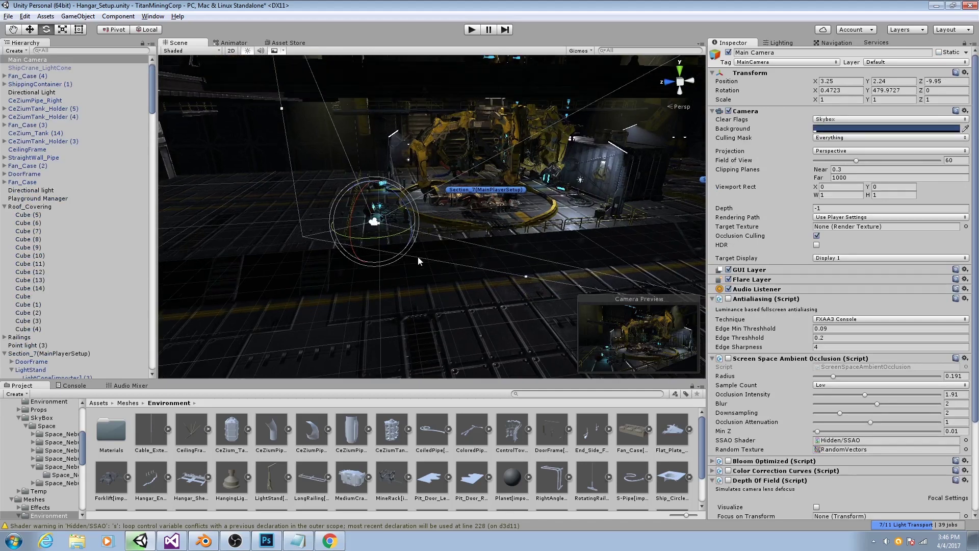